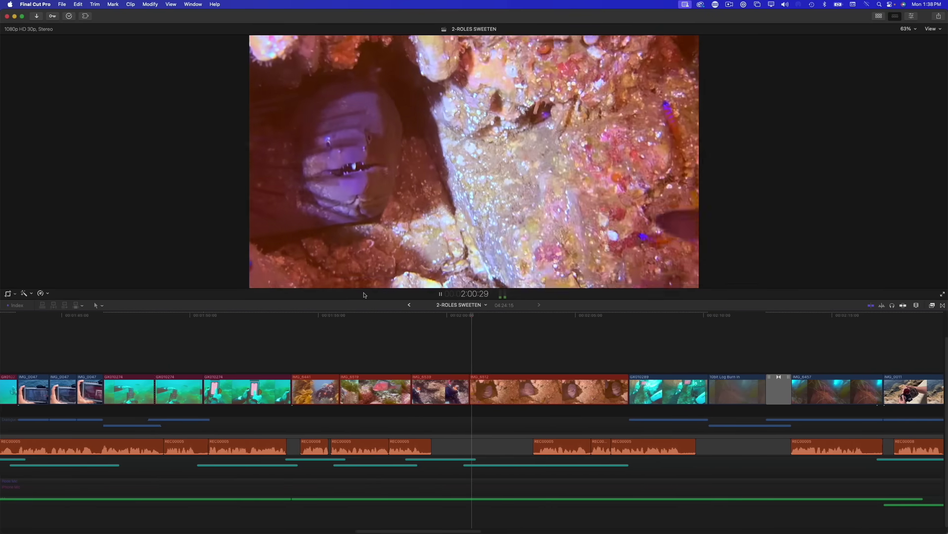
Step: Zoom the timeline in and out during playback, stop playback, and open Preferences
key("super+equal")
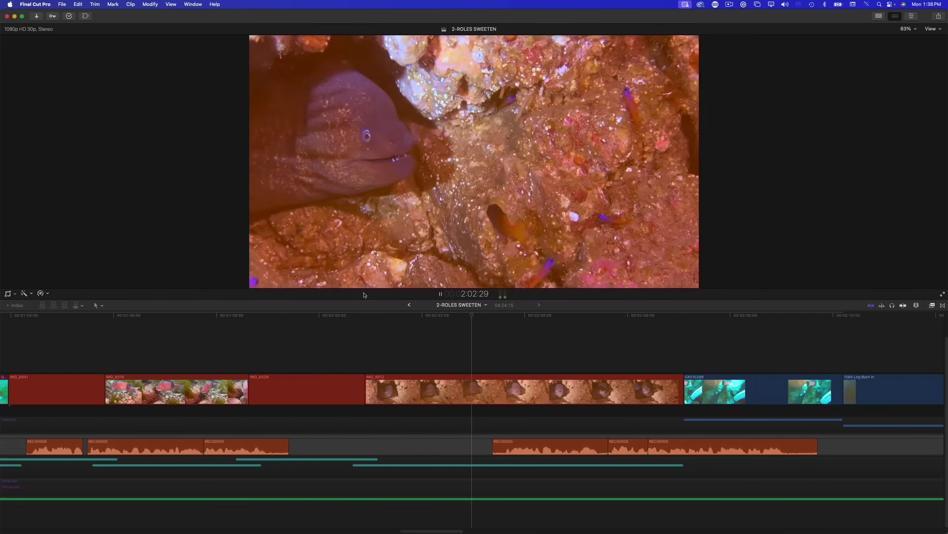
key("super+equal")
key("super+equal")
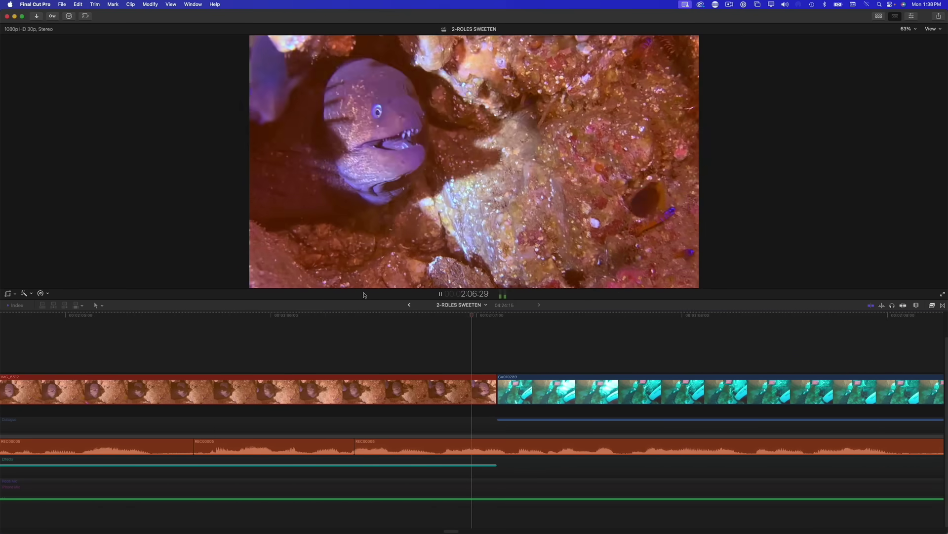
key("super+minus")
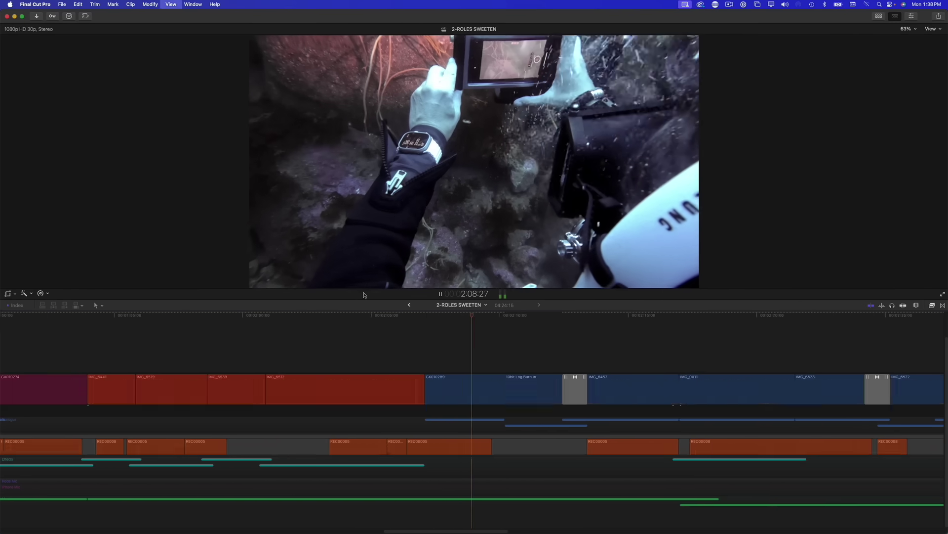
key("super+minus")
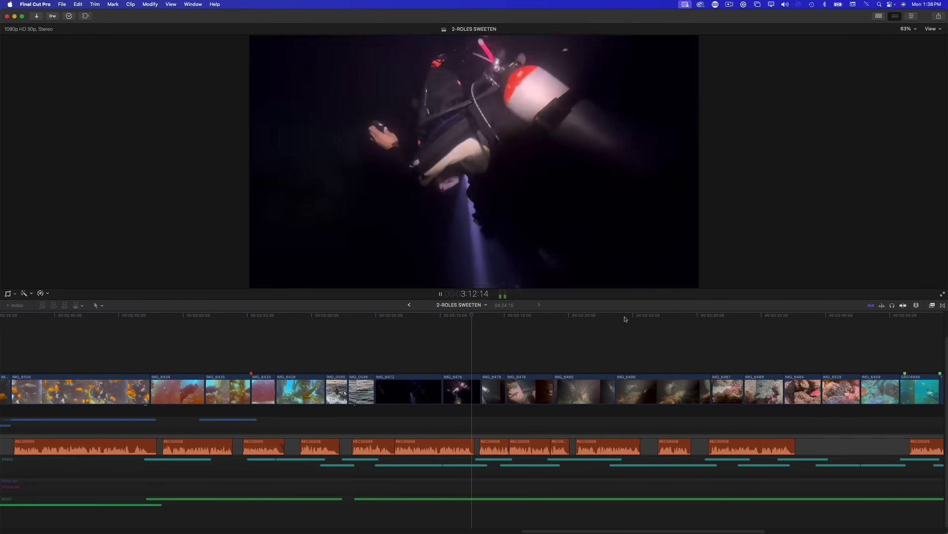
key("k")
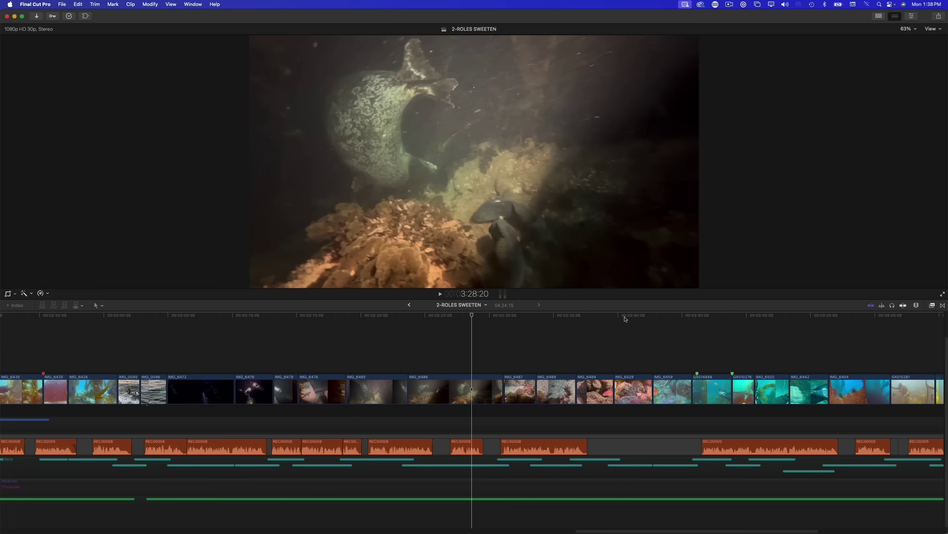
key("super+comma")
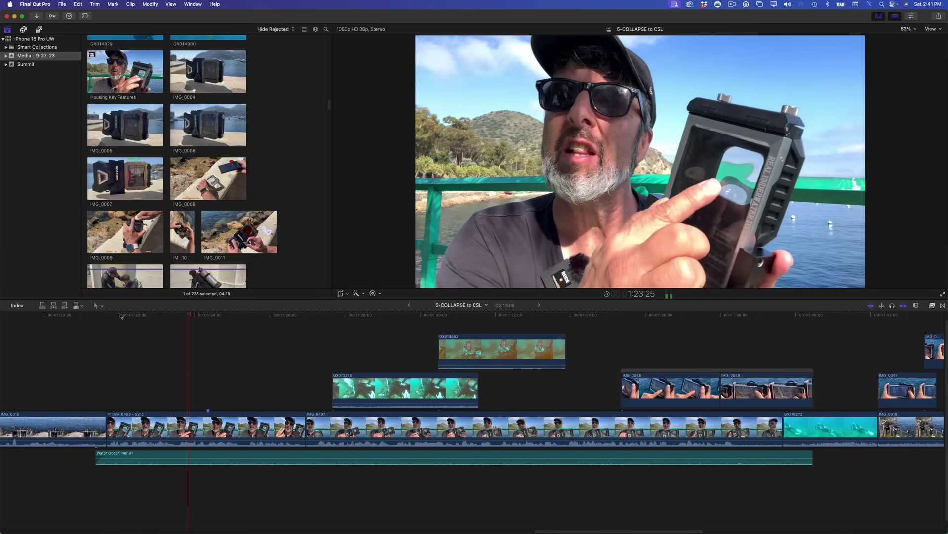
Step: Connect IMG_0049 above the main storyline, shorten its end, and reposition GX014852
key("k")
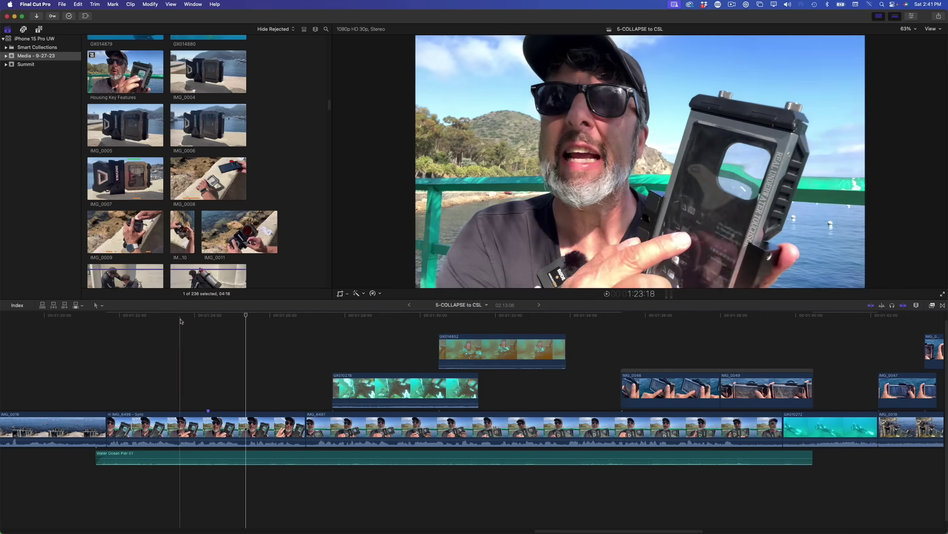
key("q")
left_click(210, 330)
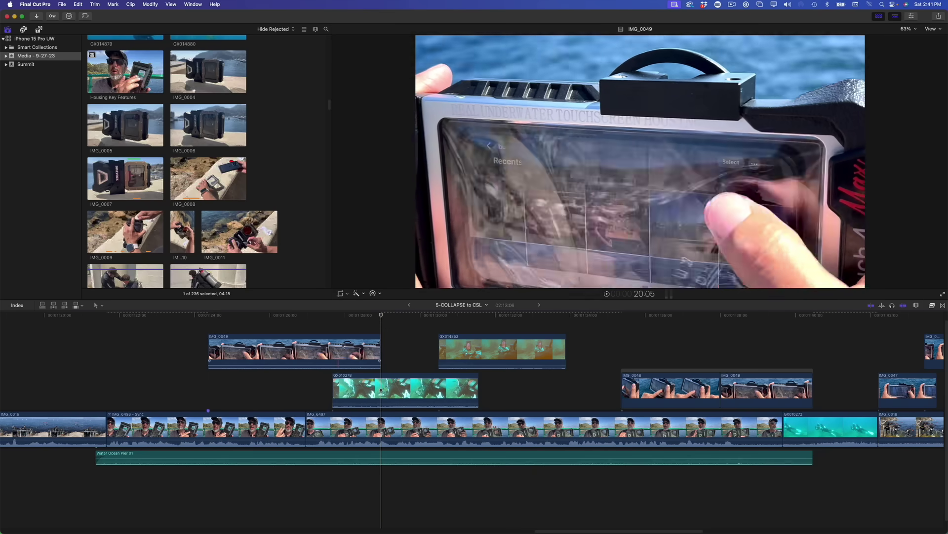
left_click_drag(374, 352, 362, 352)
key("l")
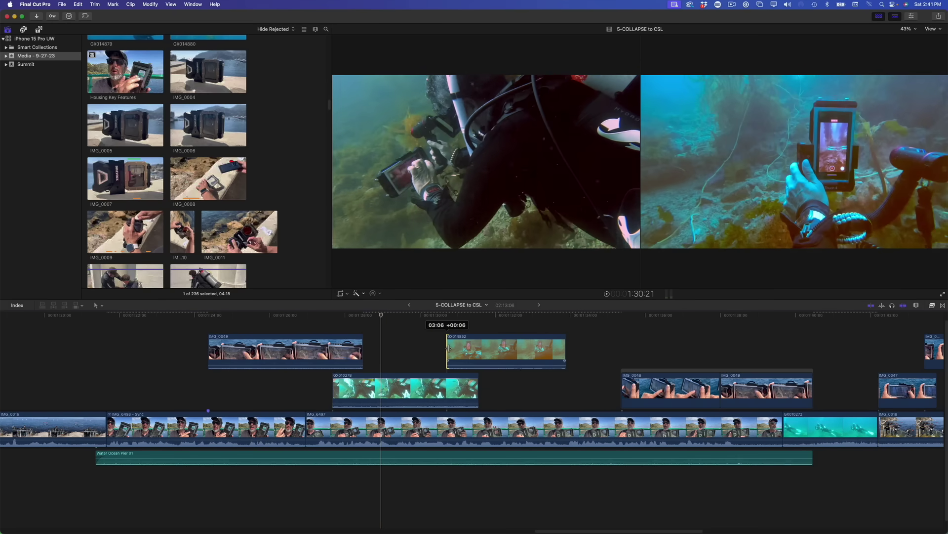
left_click_drag(507, 353, 528, 351)
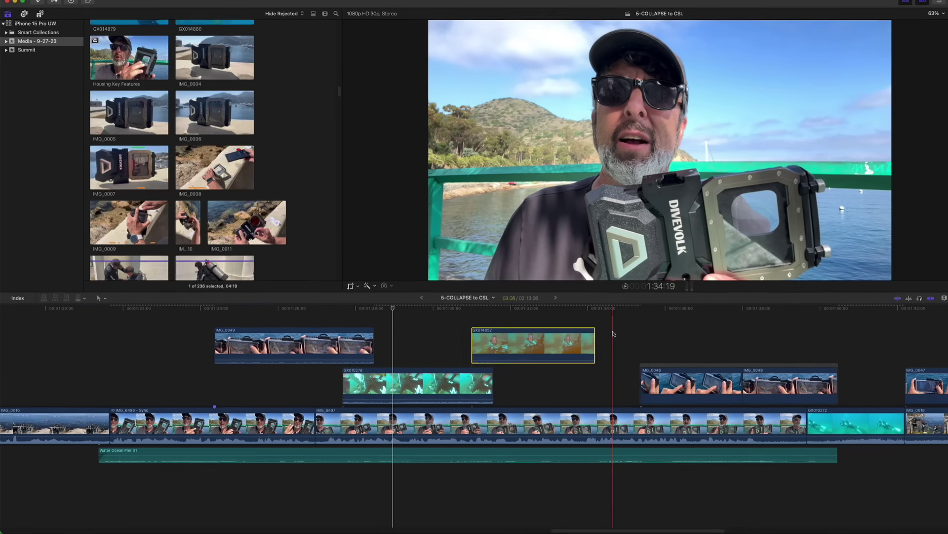
left_click(613, 334)
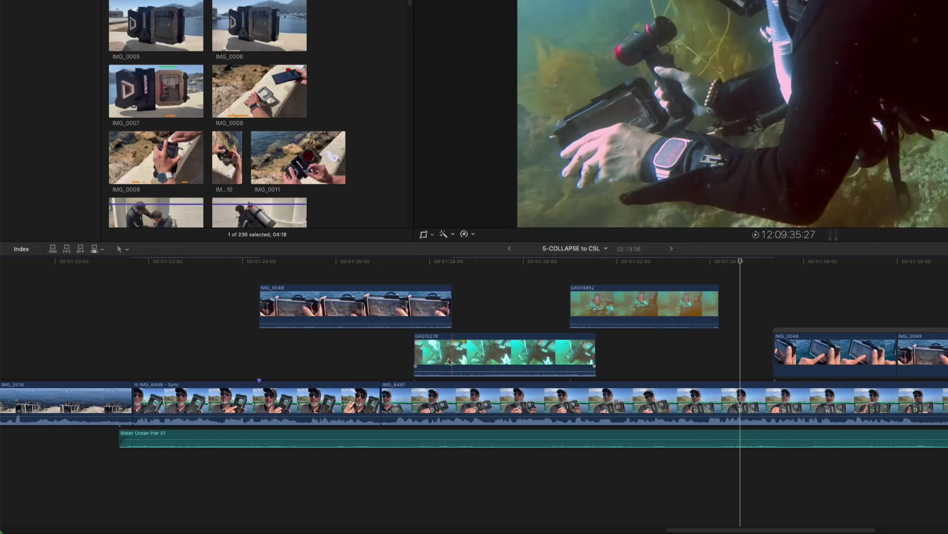
Step: Trim GX010278's start and end so the three clips butt together, then try grouping and undo it
left_click(417, 352)
left_click_drag(417, 352, 453, 352)
left_click_drag(593, 350, 566, 349)
left_click_drag(413, 306, 581, 345)
key("super+g")
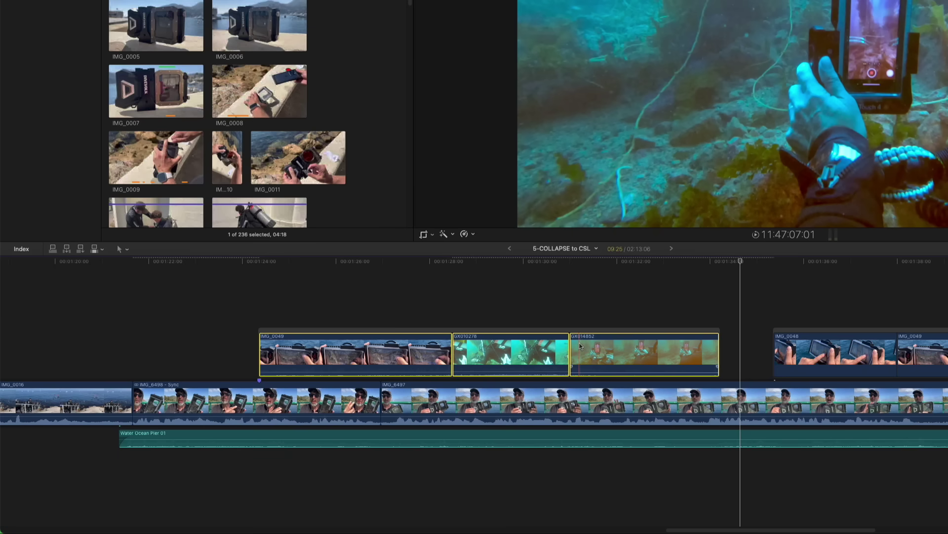
key("super+z")
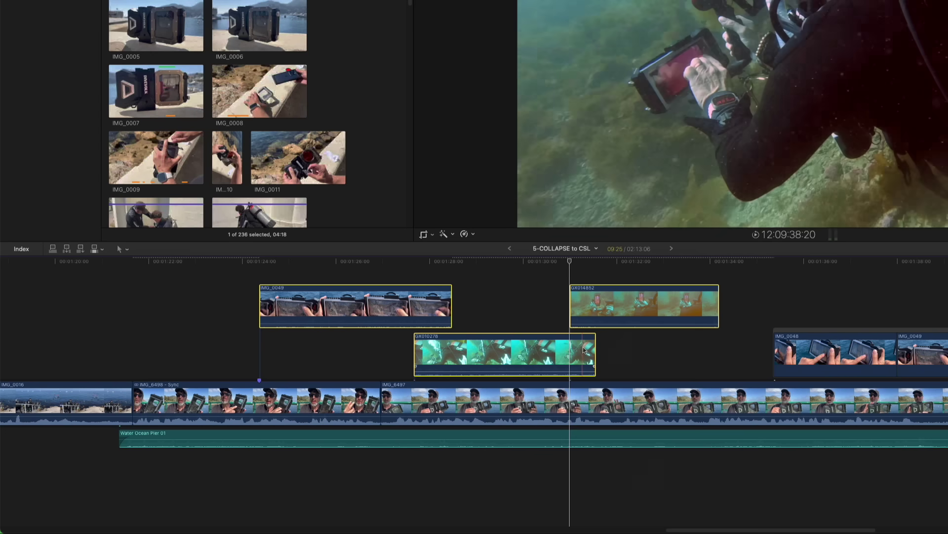
Step: Collapse the selected clips into one connected storyline and show its audio separately
right_click(553, 351)
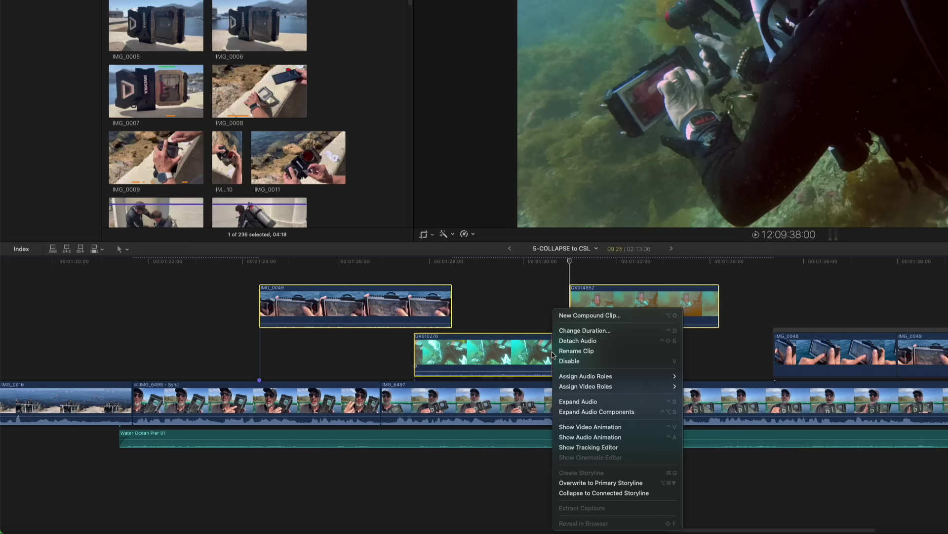
left_click(590, 493)
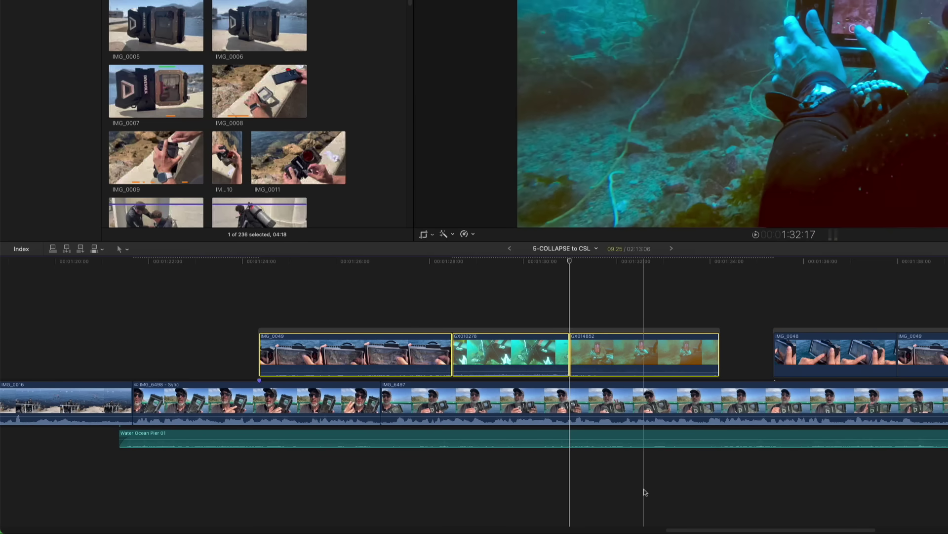
key("ctrl+alt+s")
scroll(593, 494, "right", 2)
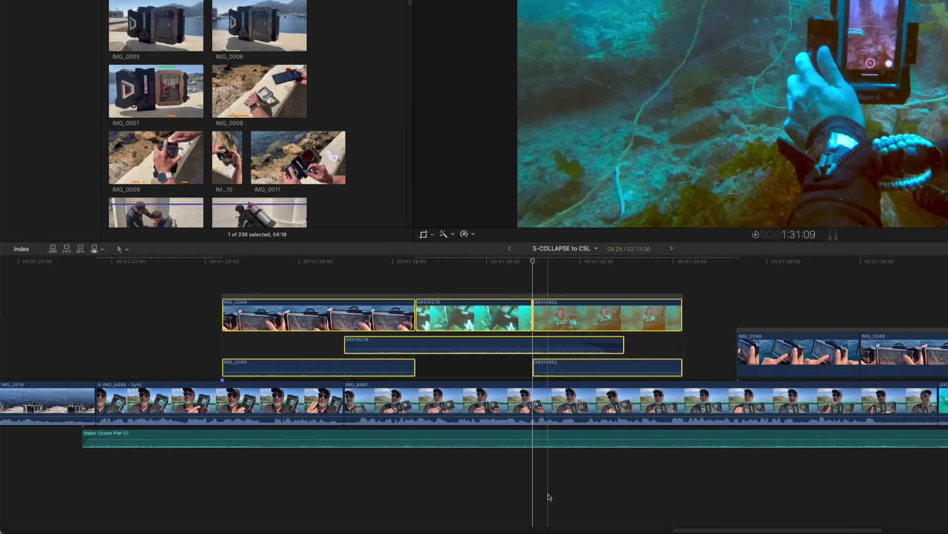
Step: Adjust GX010278's and IMG_0049's audio, recombine it, and shift the storyline slightly earlier
key("ctrl+s")
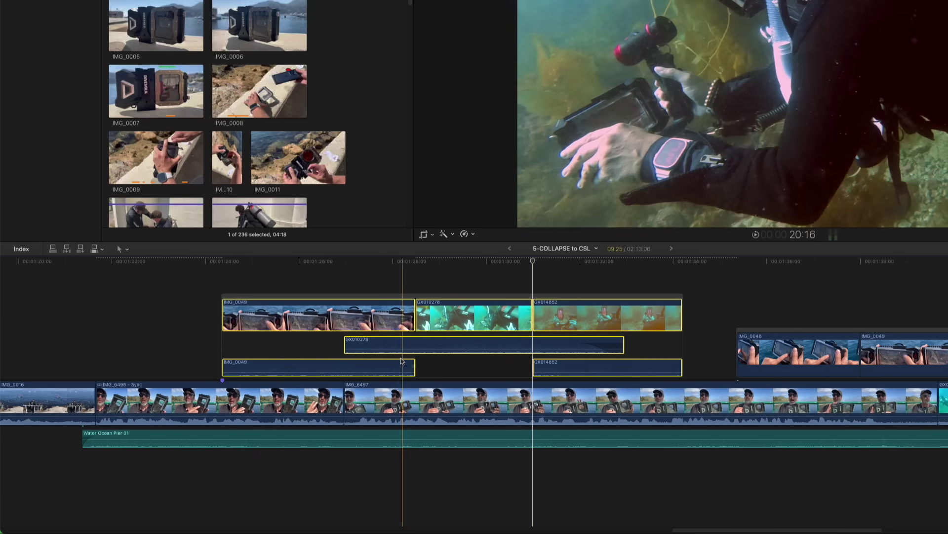
left_click_drag(346, 344, 356, 343)
left_click_drag(415, 367, 360, 368)
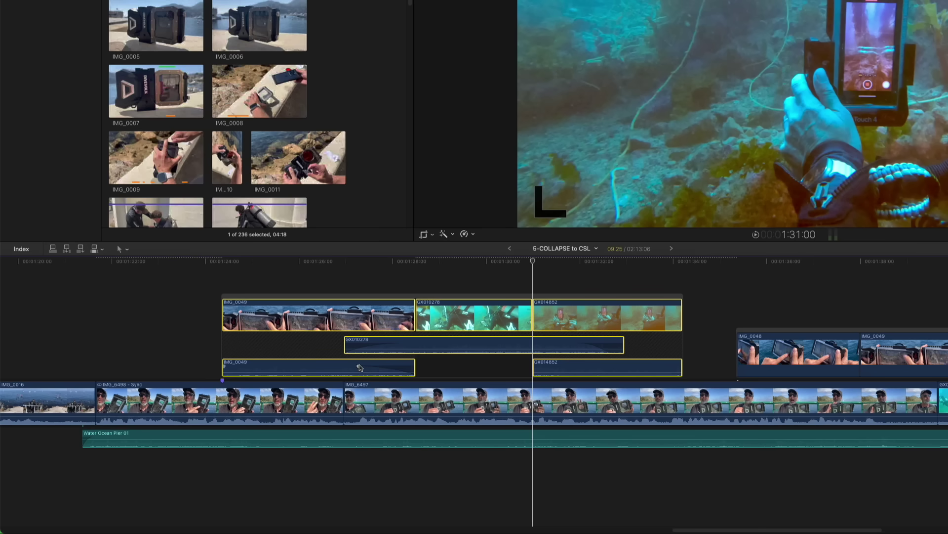
key("ctrl+s")
mouse_move(360, 332)
left_mouse_down()
mouse_move(224, 334)
mouse_move(401, 344)
mouse_move(253, 322)
mouse_move(360, 324)
mouse_move(353, 321)
left_mouse_up()
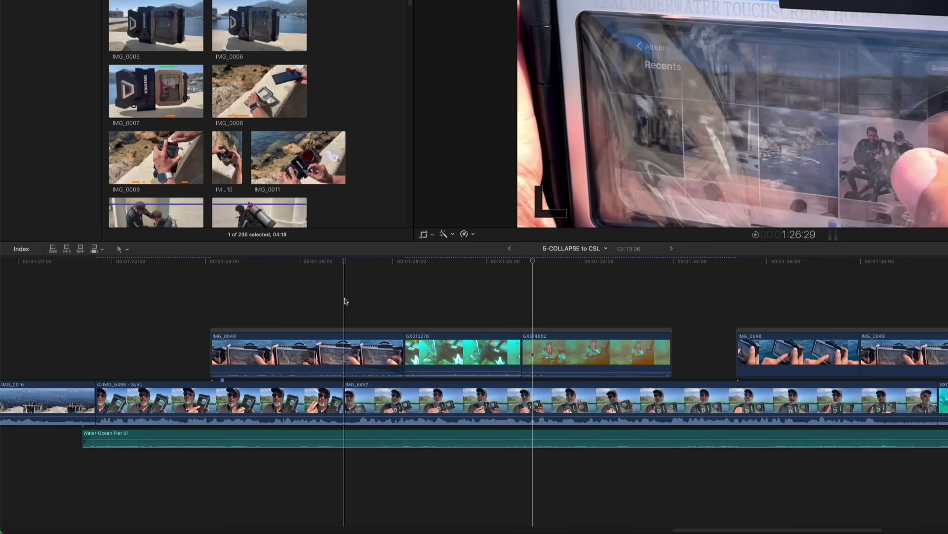
Step: Collapse IMG_0047, IMG_6508 and GX010274 into one connected storyline and play it back
scroll(346, 301, "right", 10)
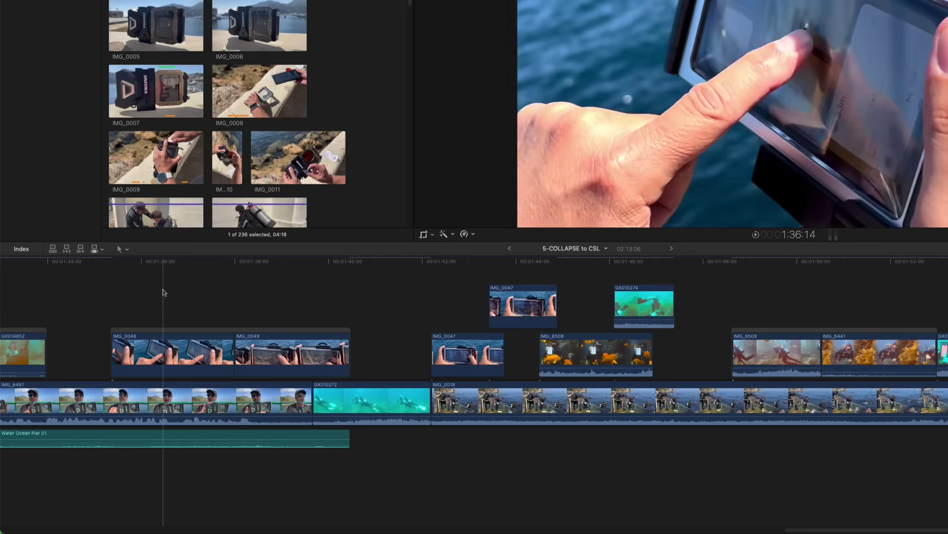
left_click_drag(162, 289, 775, 367)
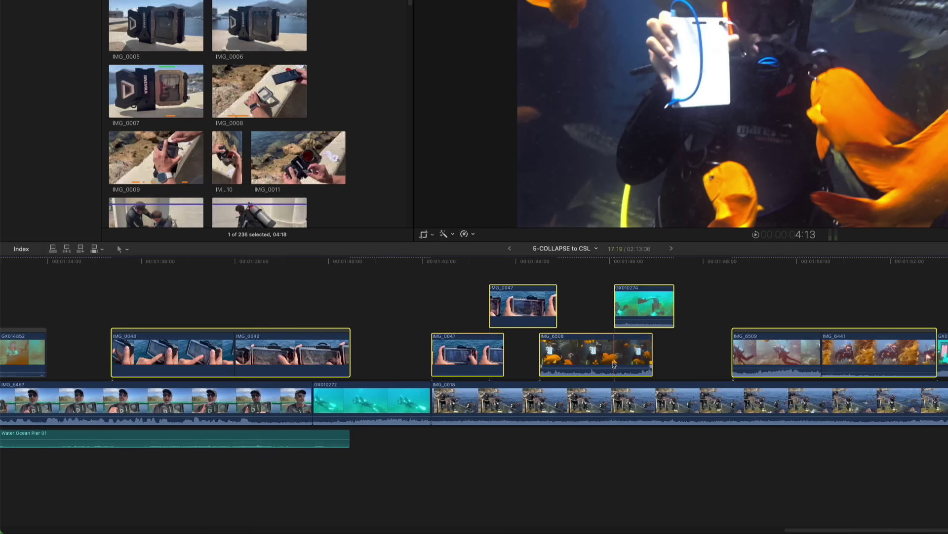
right_click(608, 355)
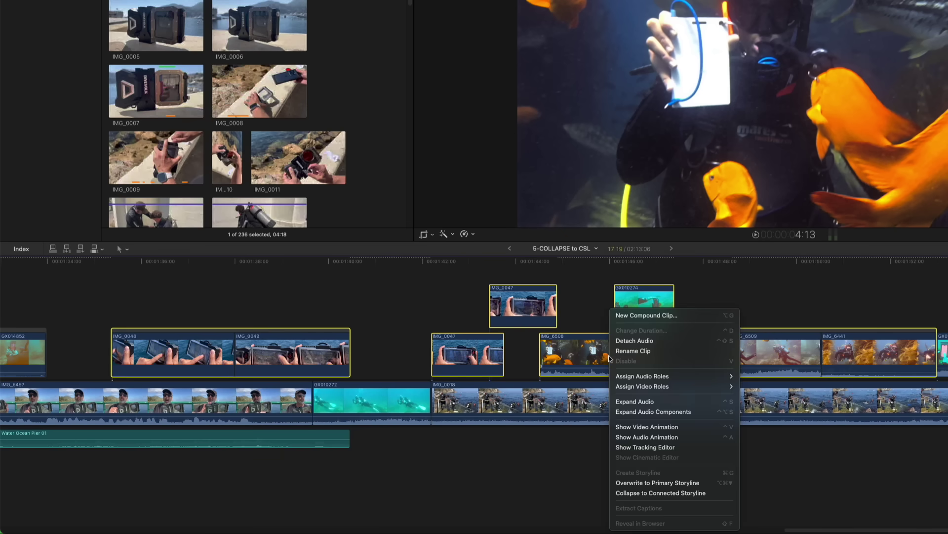
left_click(637, 493)
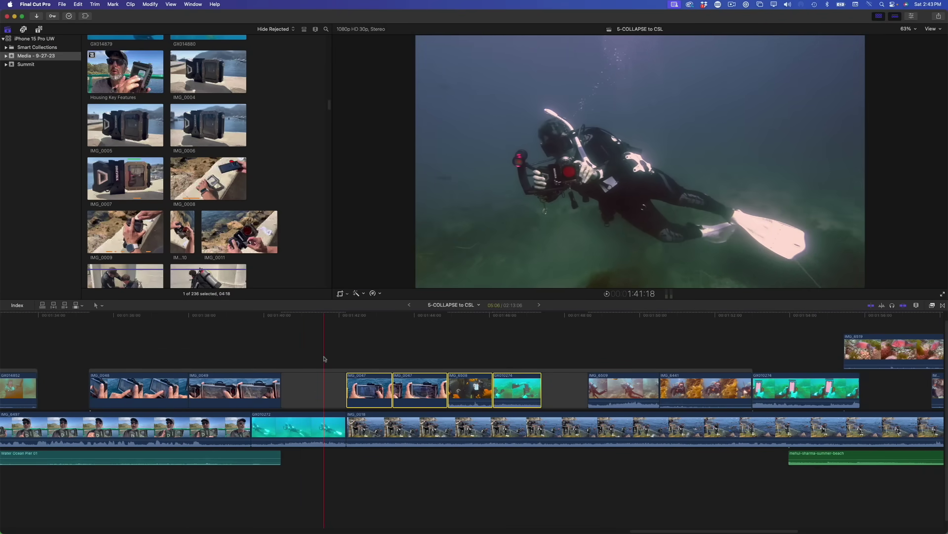
key("l")
key("l")
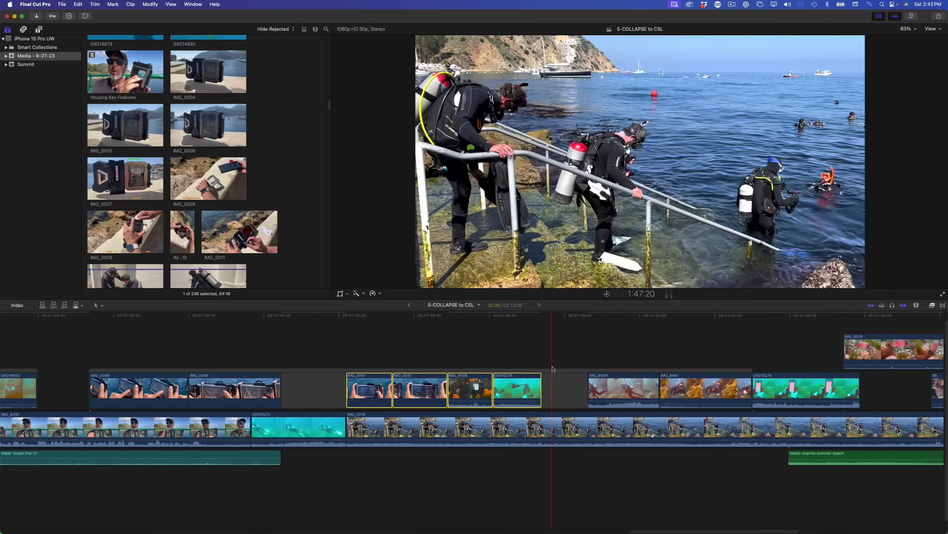
Step: Select the six connected clips and collapse them into one connected storyline
left_click(563, 361)
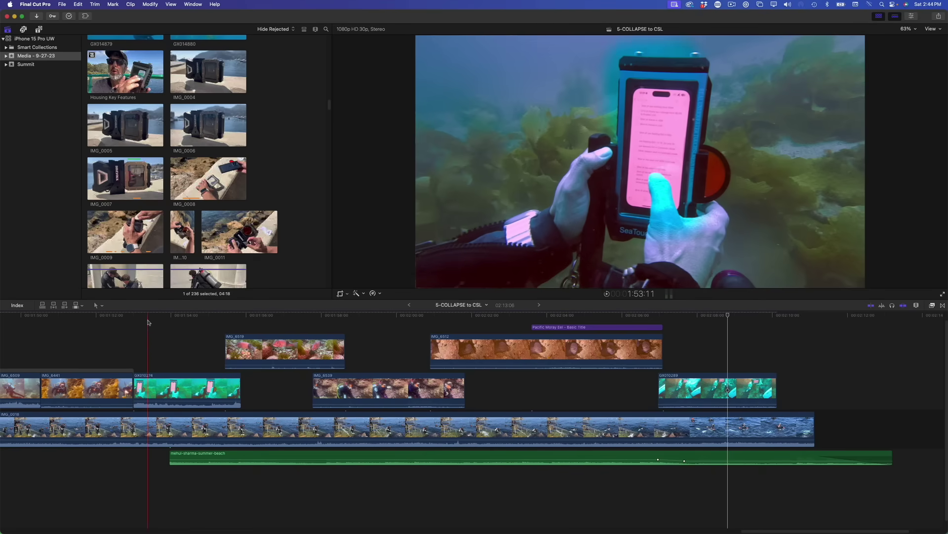
left_click_drag(147, 320, 699, 395)
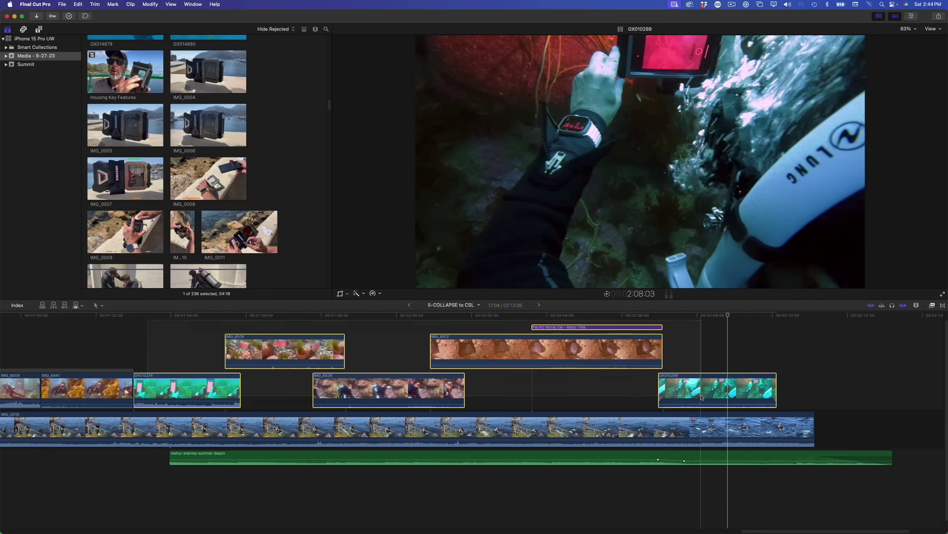
right_click(698, 395)
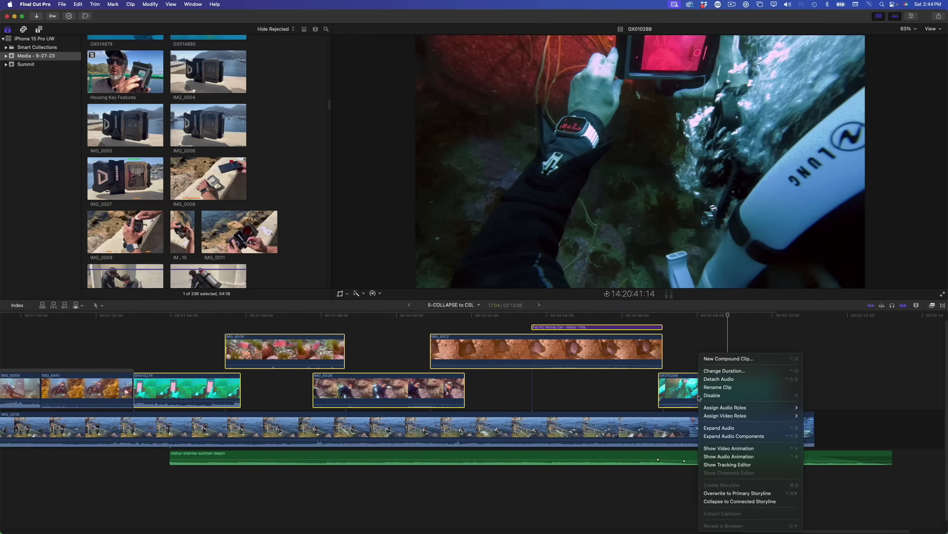
left_click(711, 501)
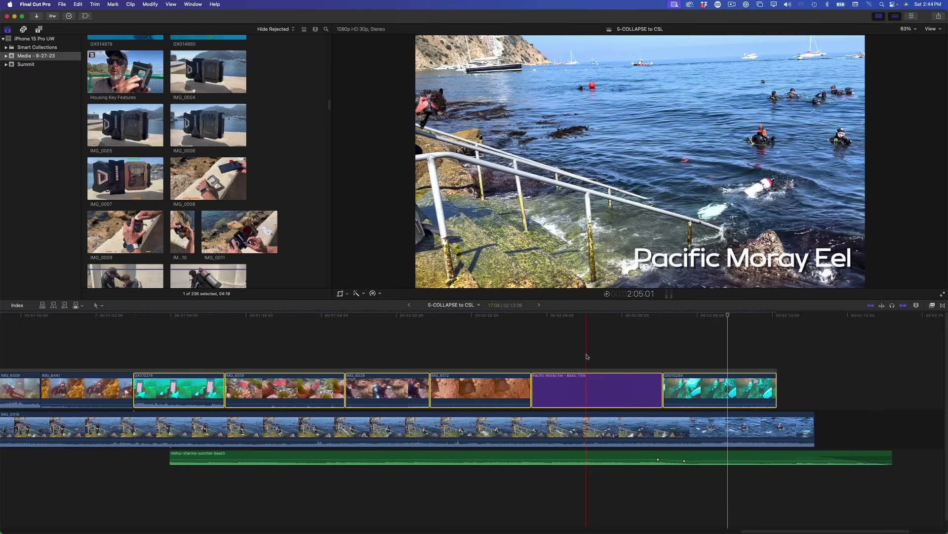
Step: Undo back to stacked clips, turn off skimming, collapse again, and park on the Pacific Moray Eel title
key("super+z")
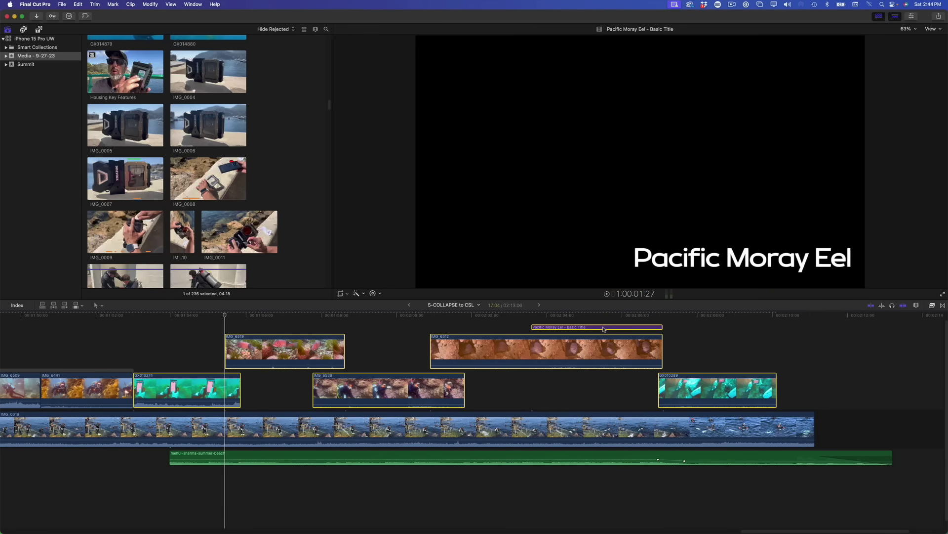
key("s")
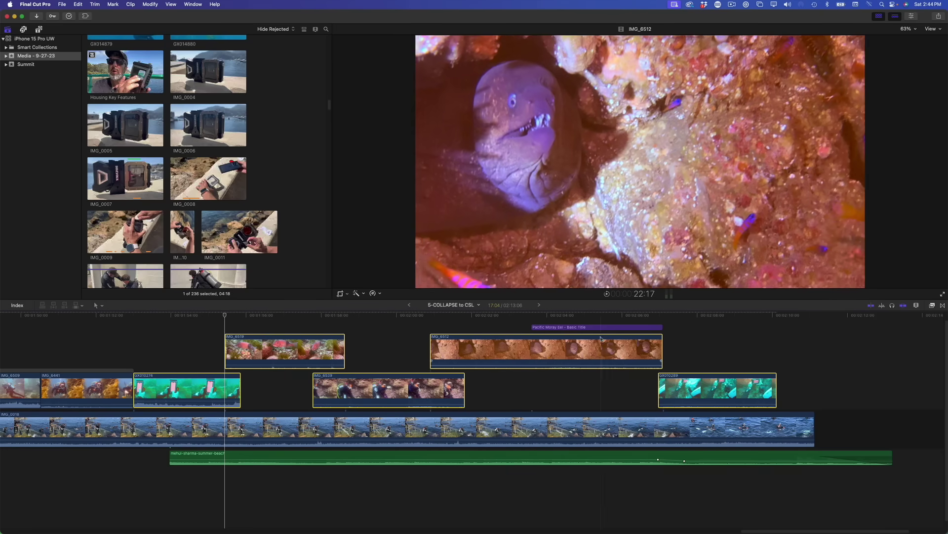
right_click(596, 341)
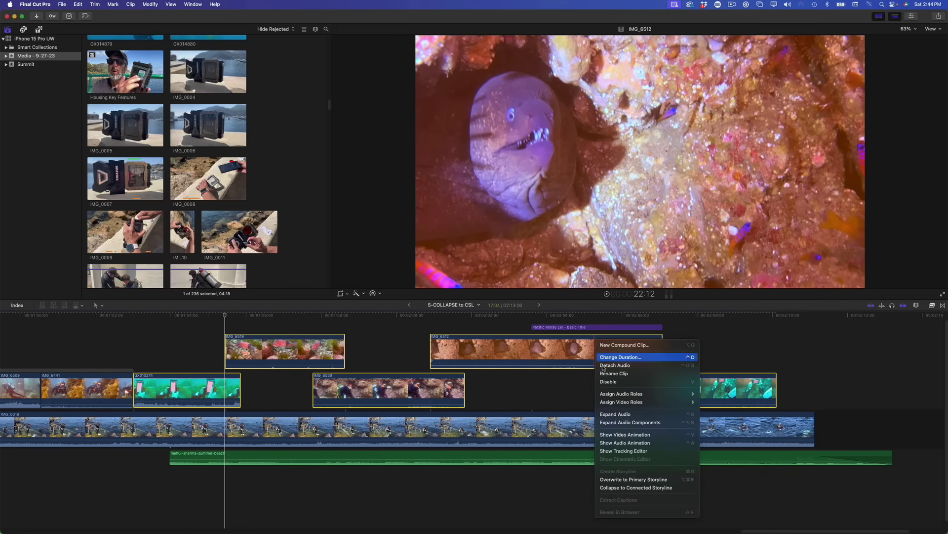
left_click(623, 480)
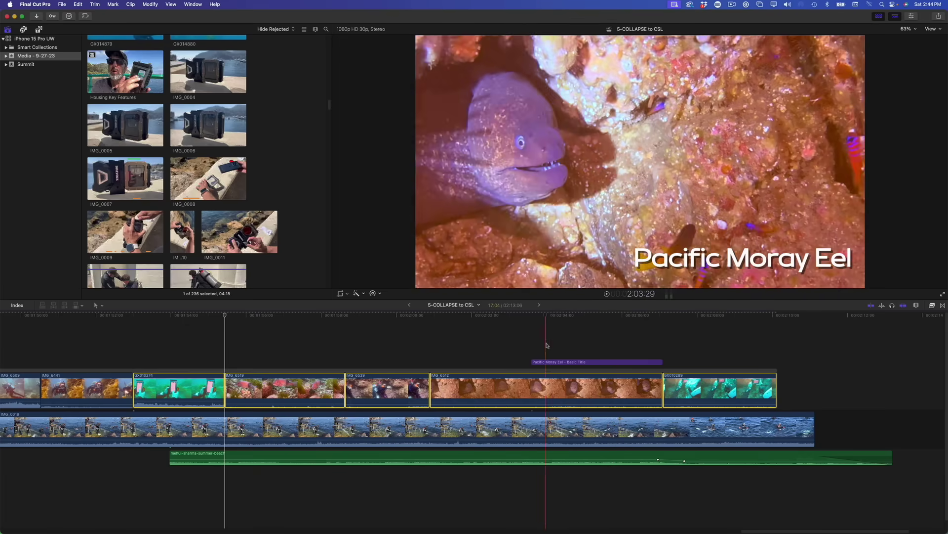
left_click(609, 339)
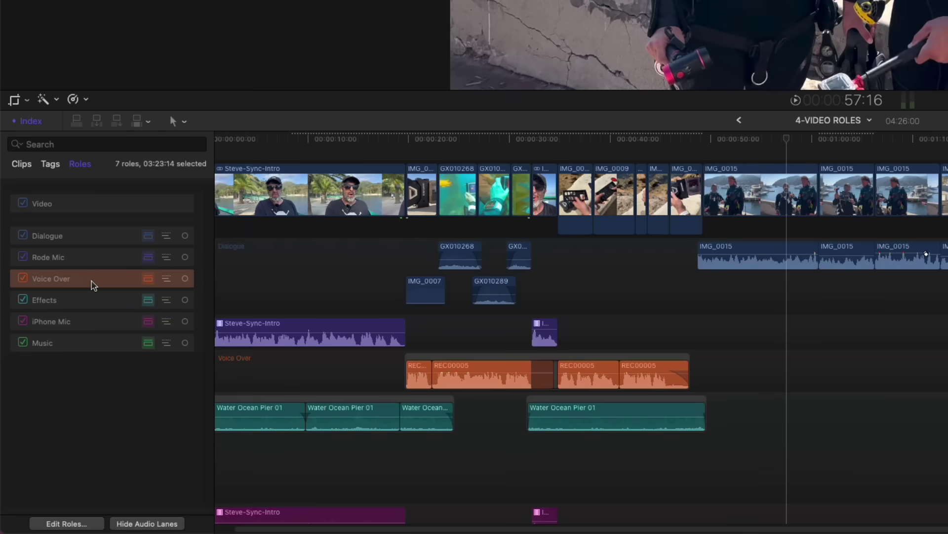
Step: Move Rode Mic to the end of the audio roles list and hide the audio lanes
mouse_move(93, 261)
left_mouse_down()
mouse_move(95, 323)
mouse_move(90, 278)
left_mouse_up()
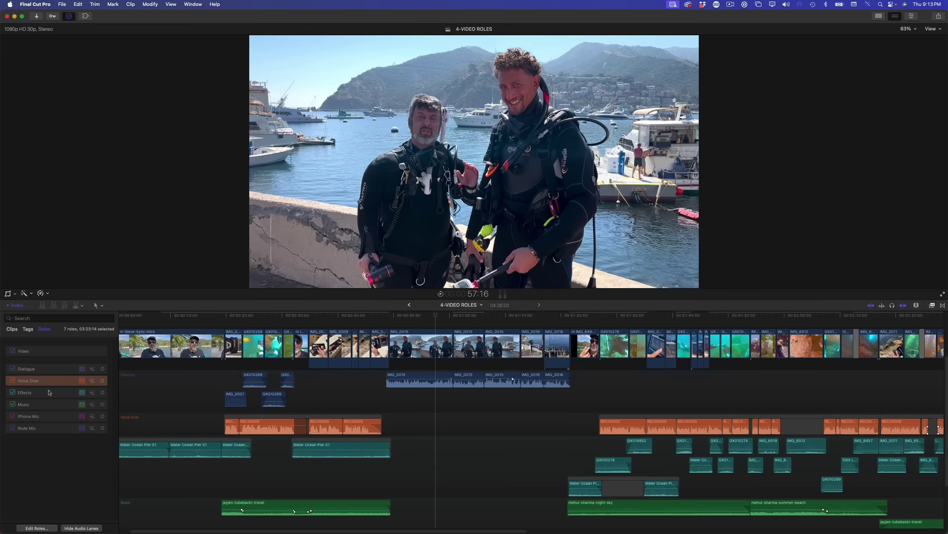
left_click(75, 528)
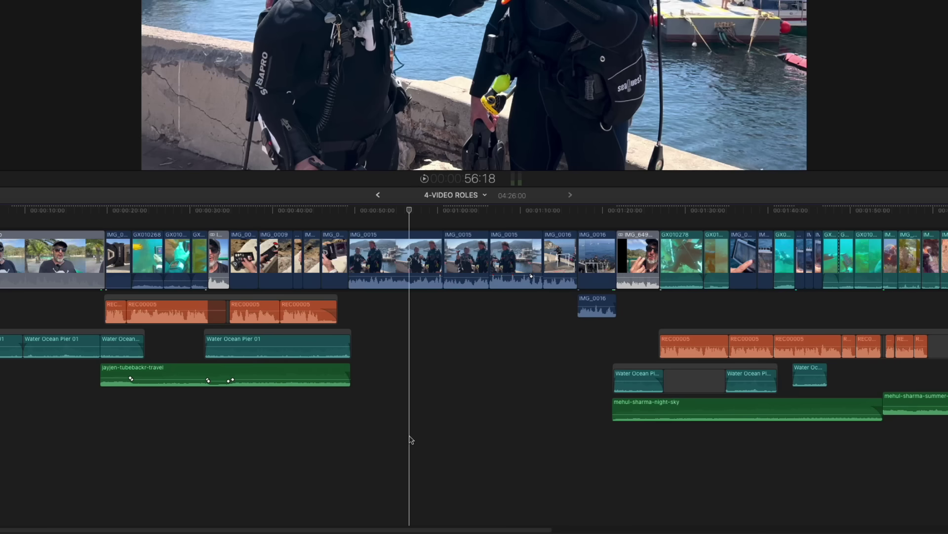
Step: Assign the iPhone Mic audio role to IMG_0015 and IMG_0016 and expand their audio
left_click_drag(403, 339, 549, 243)
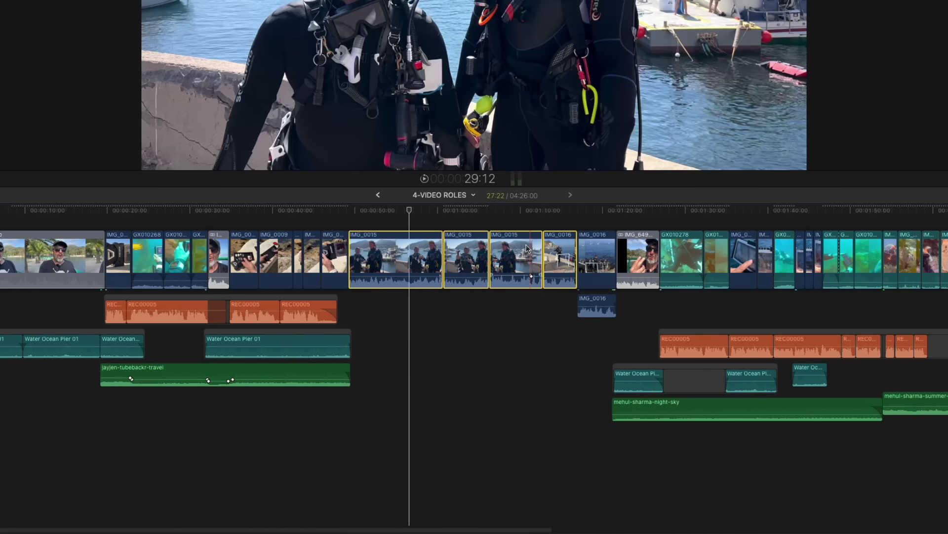
right_click(529, 244)
mouse_move(550, 326)
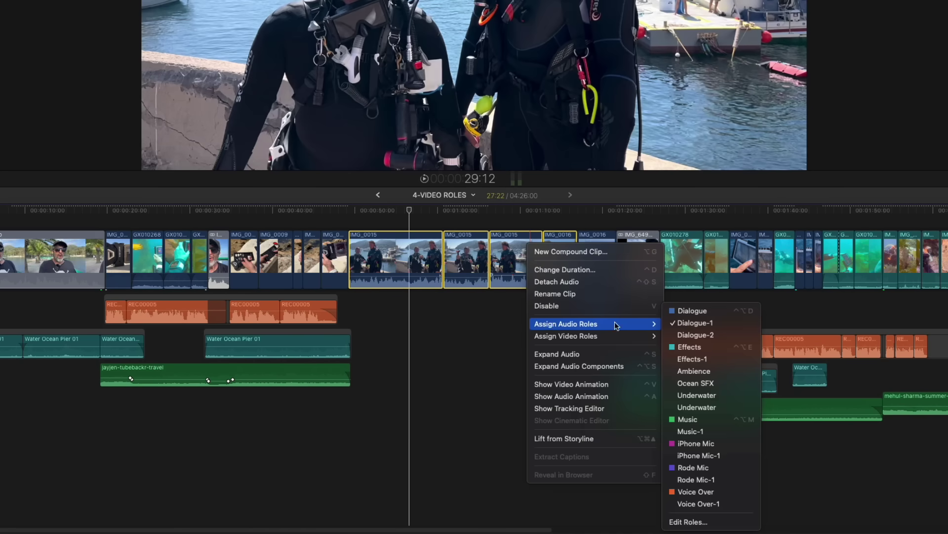
left_click(697, 444)
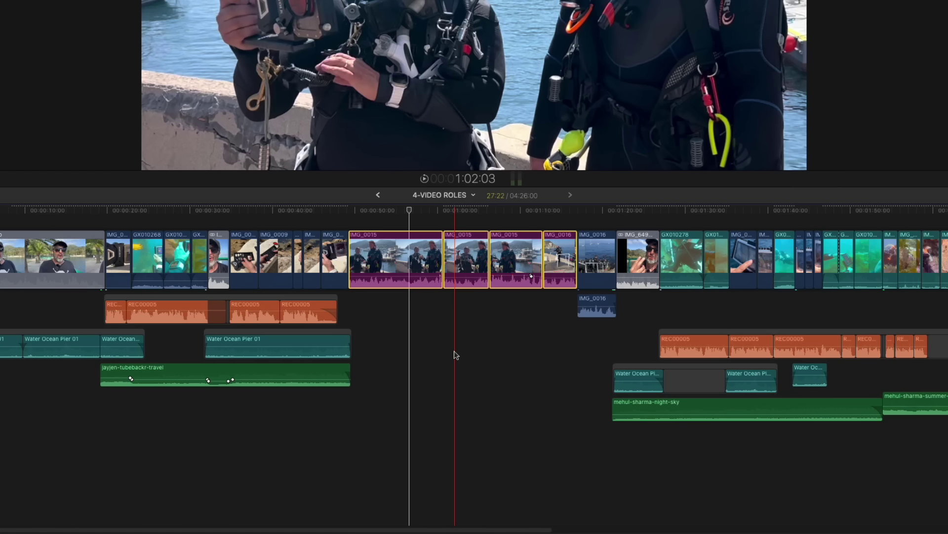
key("ctrl+s")
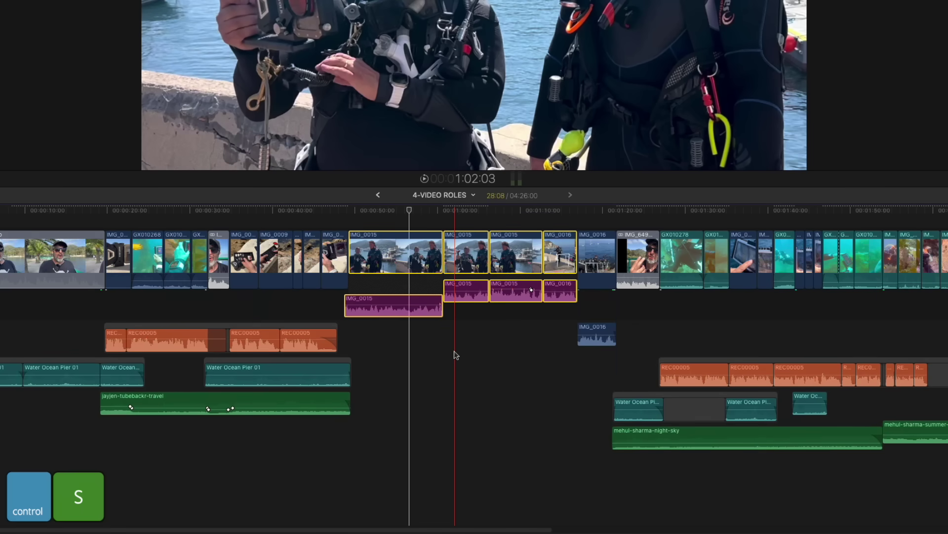
left_click(455, 354)
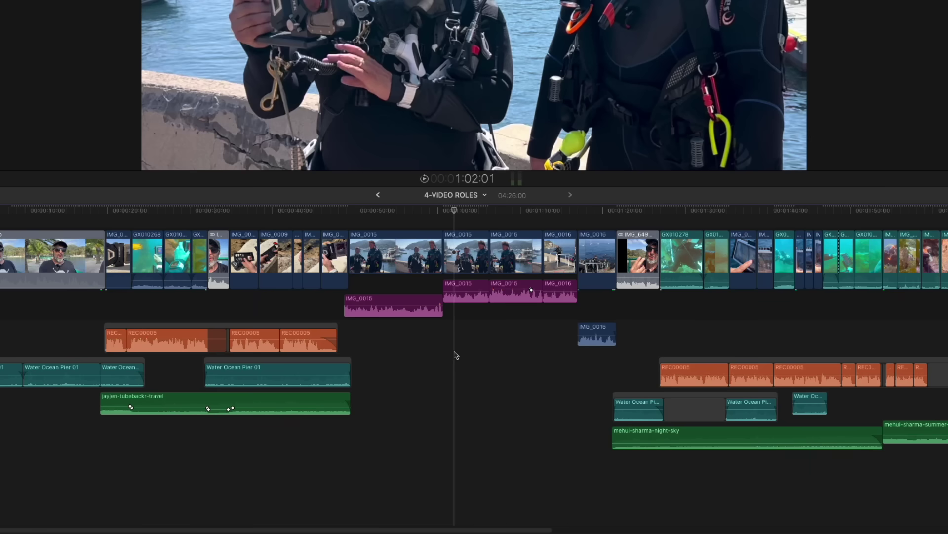
scroll(455, 356, "right", 15)
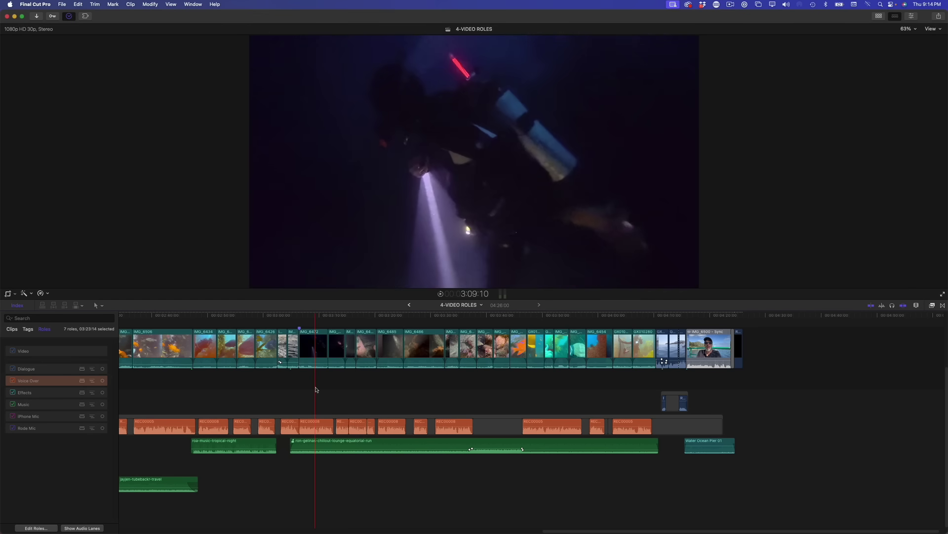
key("l")
key("l")
key("l")
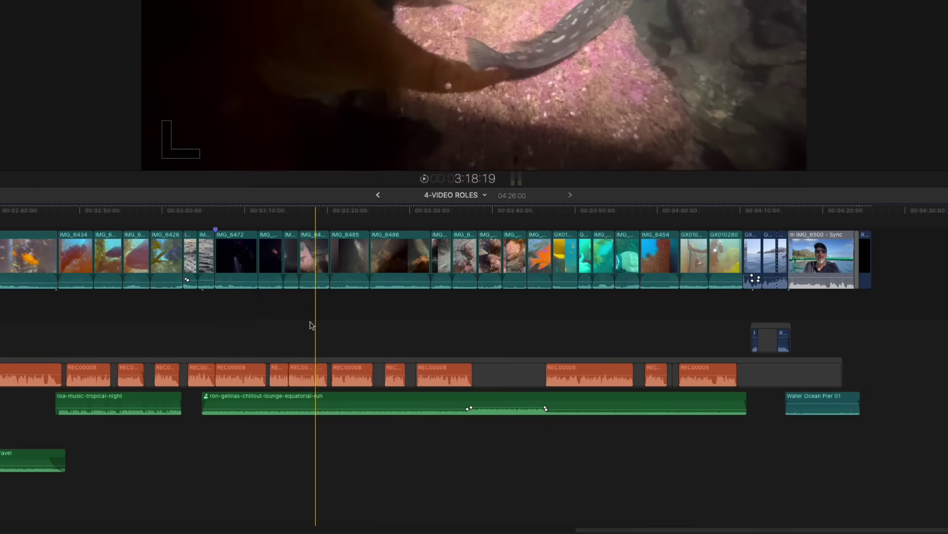
left_click(310, 325)
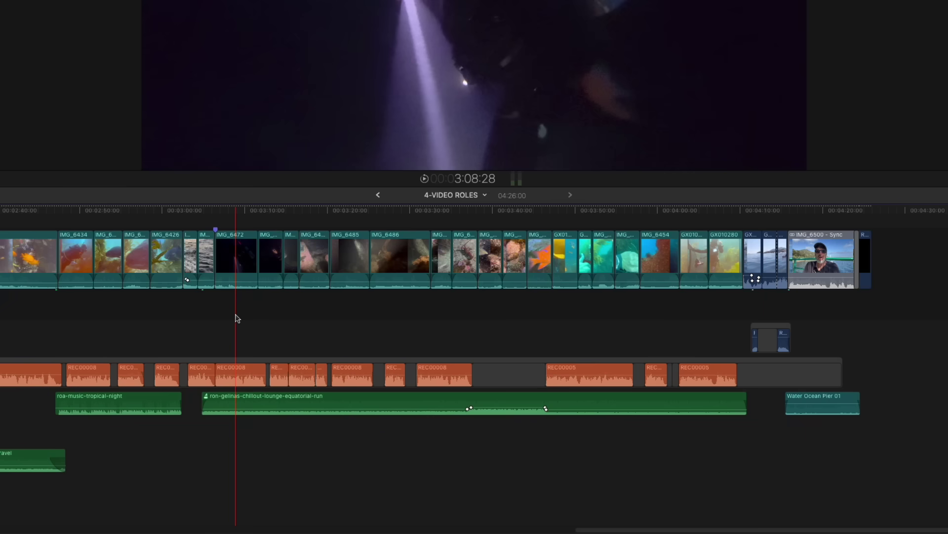
Step: Select the dark underwater clips from IMG_6472 onward and bring up their context menu
left_click_drag(230, 219, 537, 279)
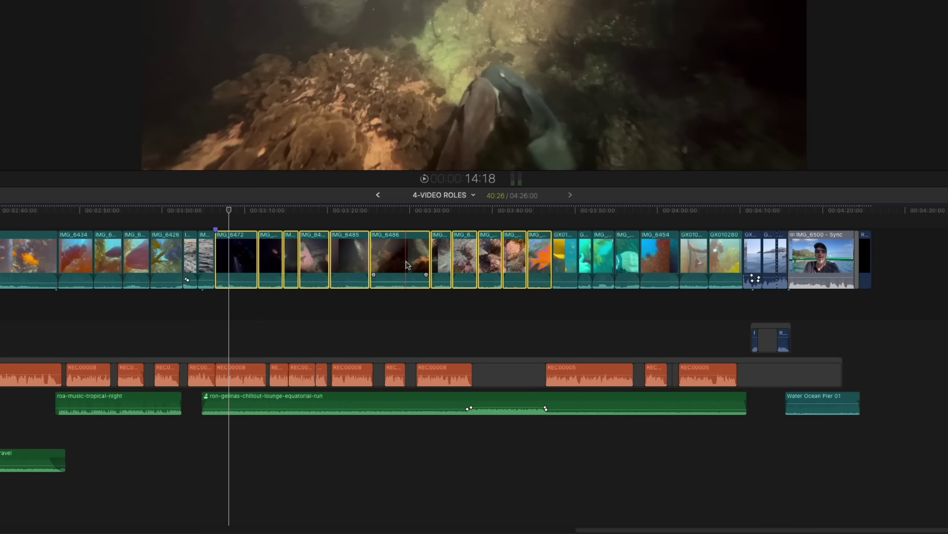
right_click(406, 264)
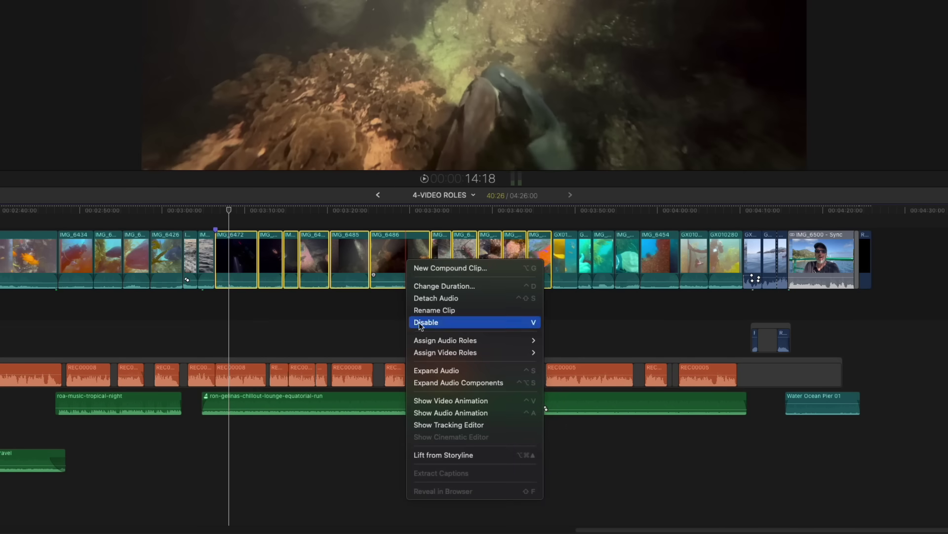
Step: Create a new video role named 'Add NR' in the role editor and give it an orange colour
mouse_move(425, 351)
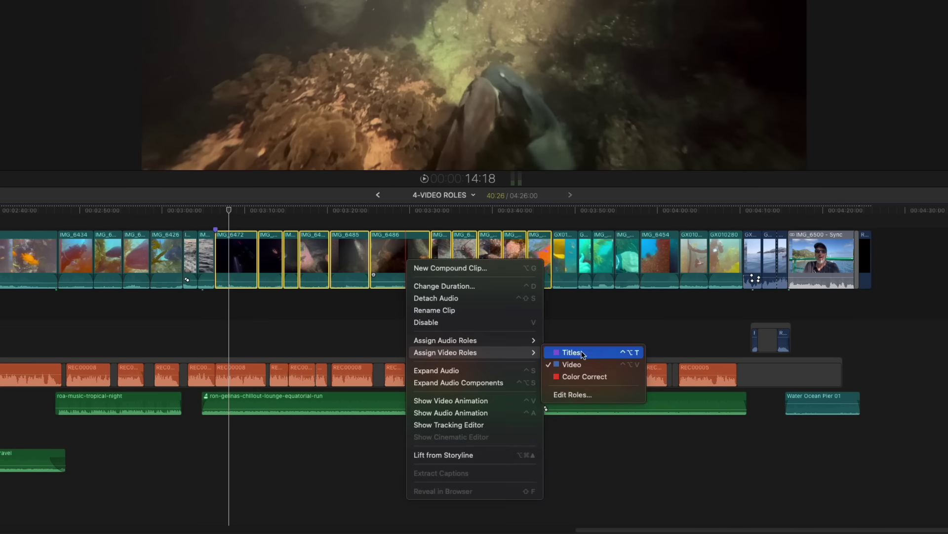
left_click(579, 391)
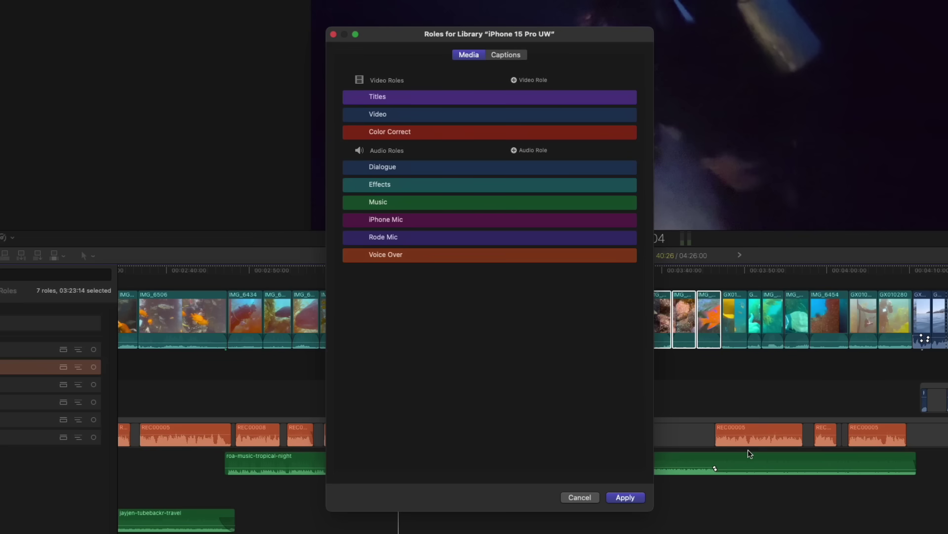
left_click(513, 81)
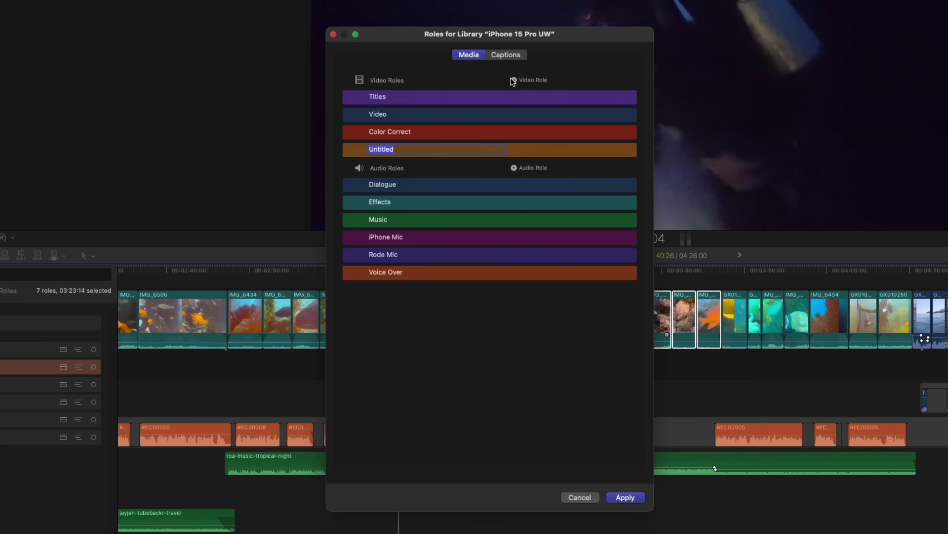
type("Add NR")
key("Return")
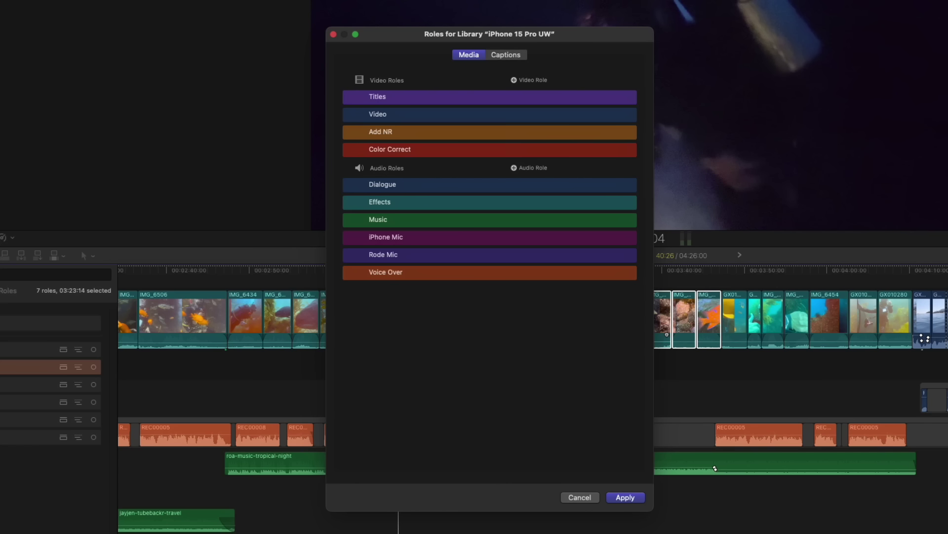
left_click(583, 132)
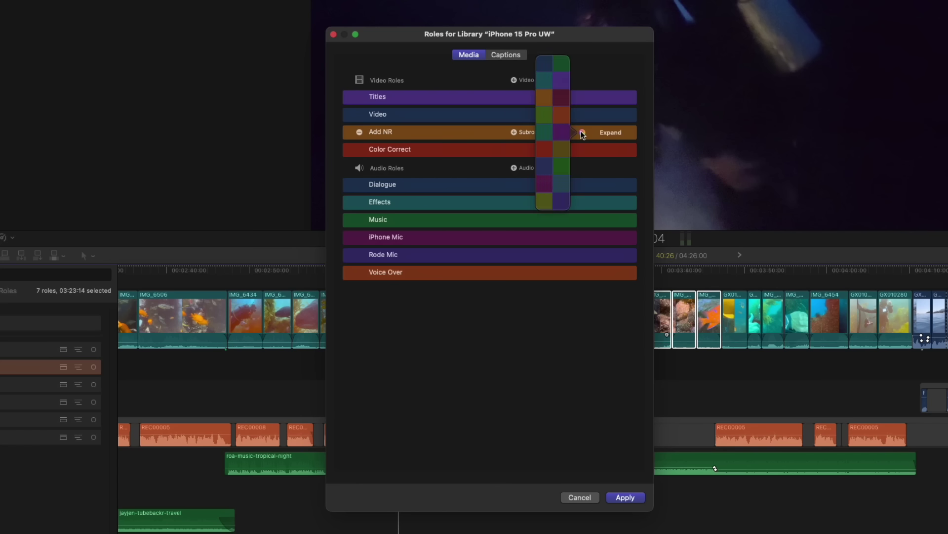
left_click(562, 96)
Step: Apply the role edits and assign the Add NR video role to the selected underwater clips
left_click(626, 497)
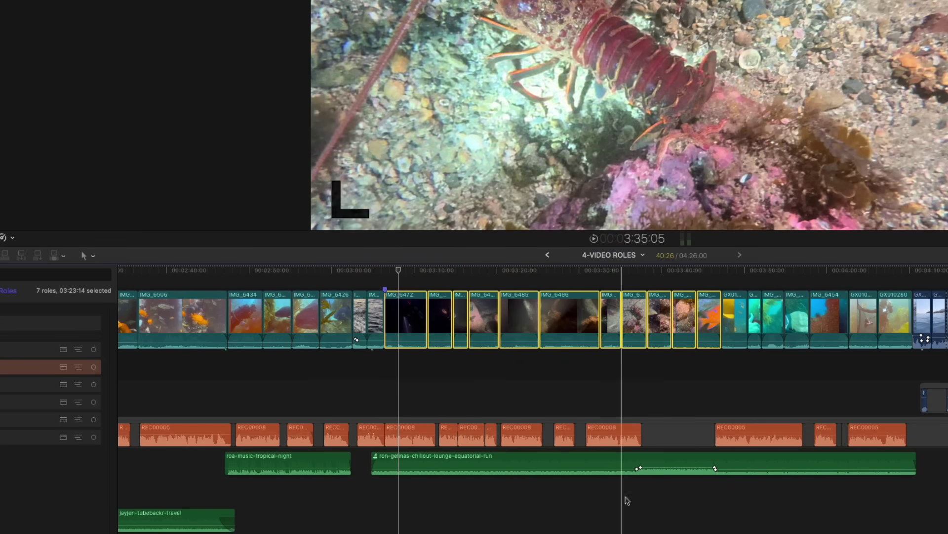
right_click(553, 320)
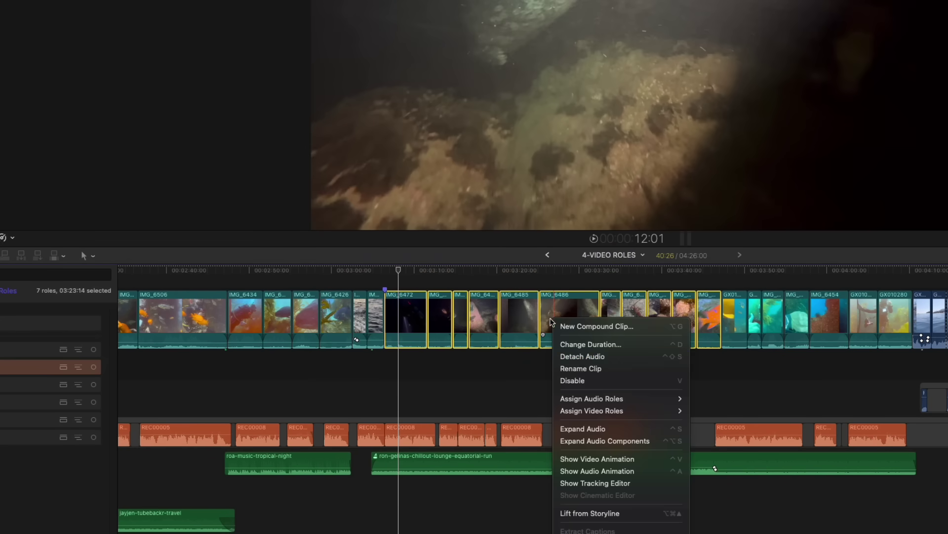
mouse_move(615, 410)
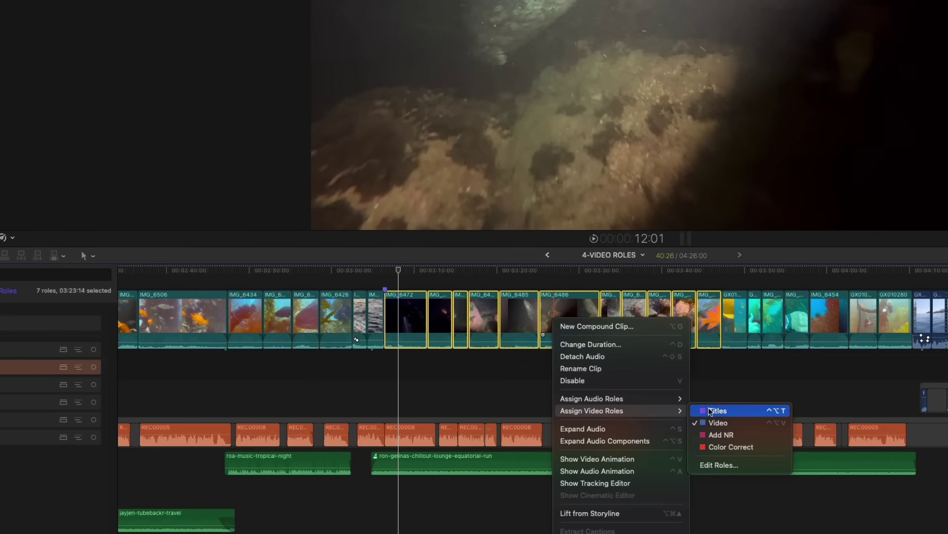
left_click(726, 435)
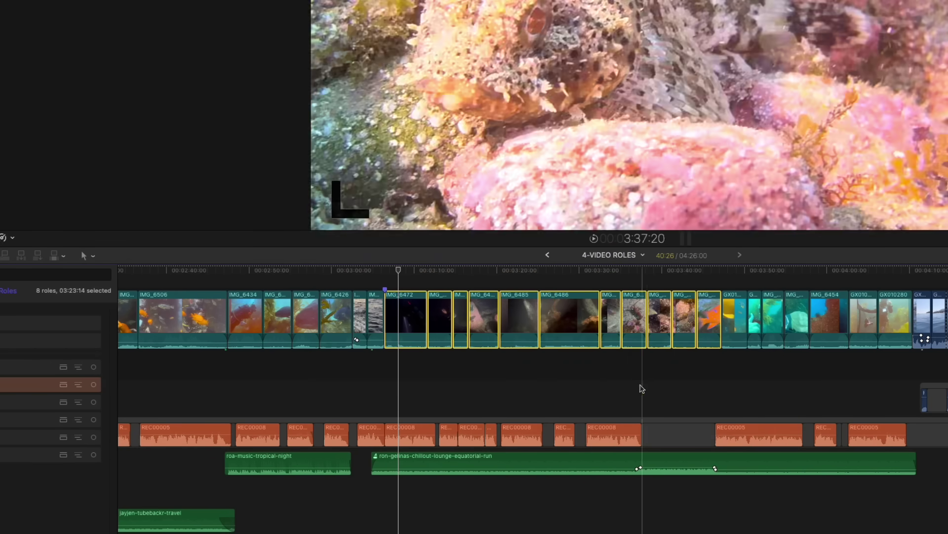
Step: Expand the clips' audio, undo to rejoin it, and clear the selection
key("ctrl+shift+s")
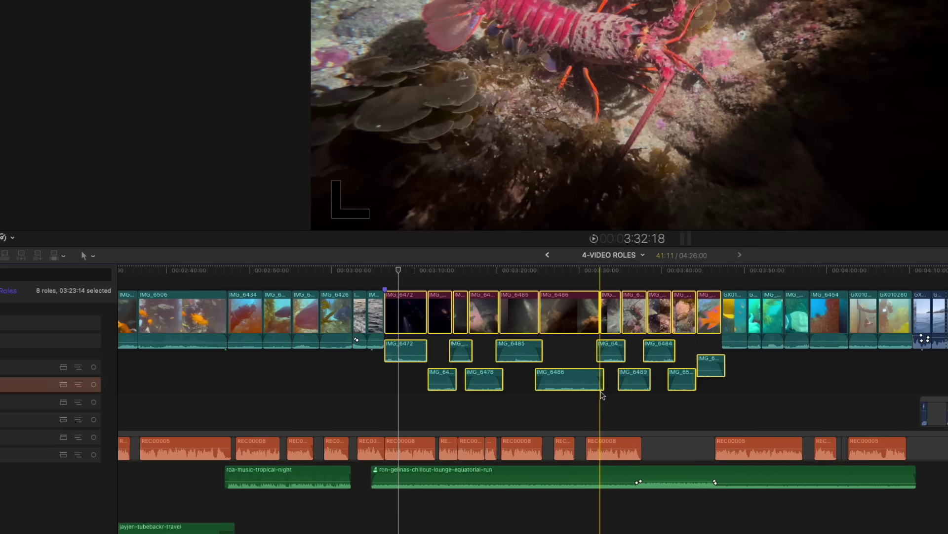
key("super+z")
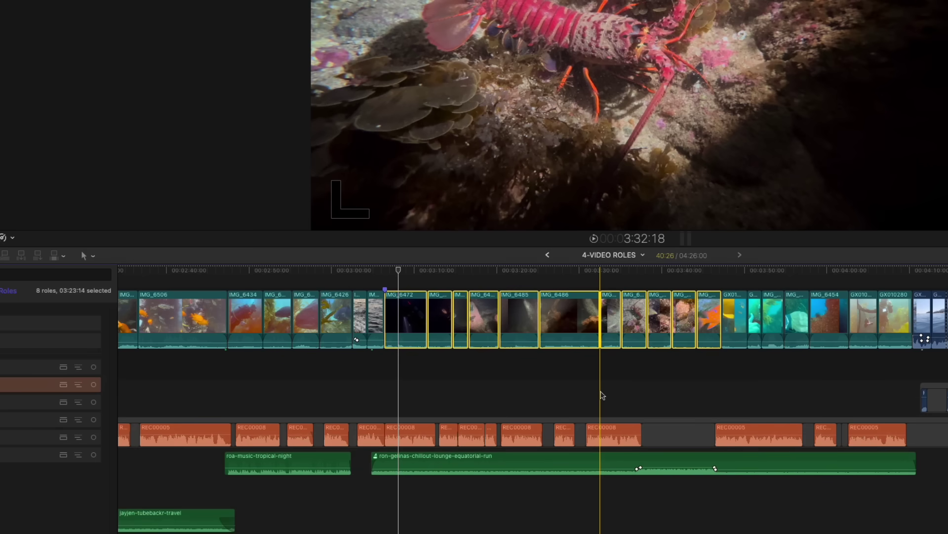
left_click(601, 395)
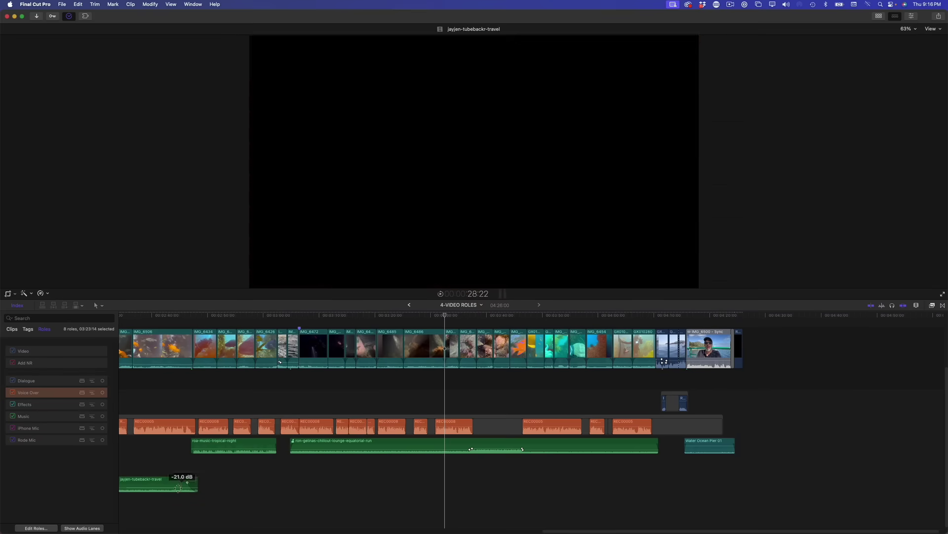
Step: Split timeline audio into role lanes, select the Add NR clips, and toggle the lanes off and on
left_click(83, 527)
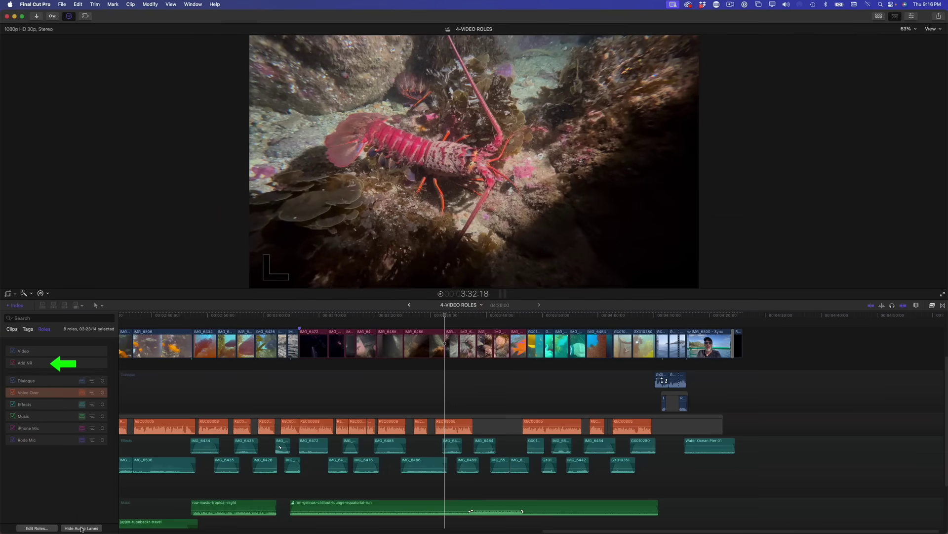
left_click(43, 364)
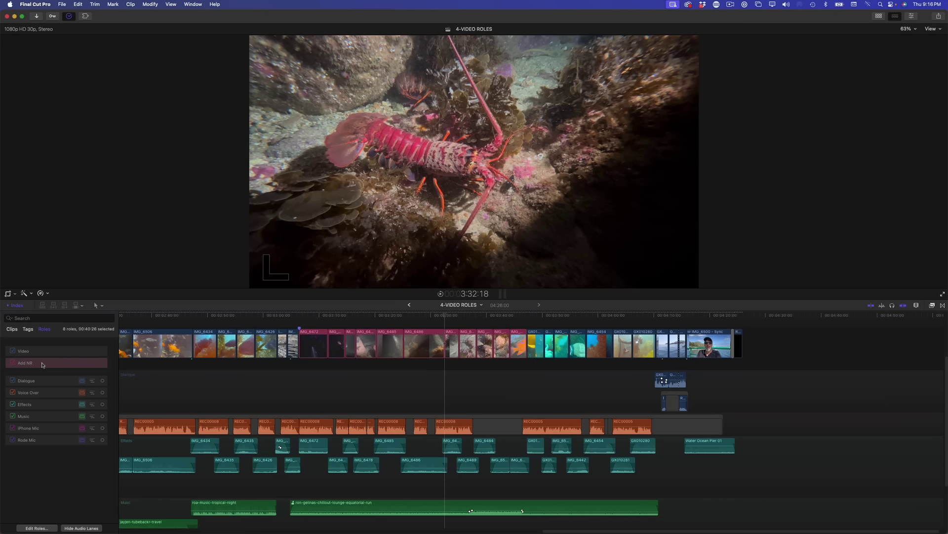
left_click(74, 528)
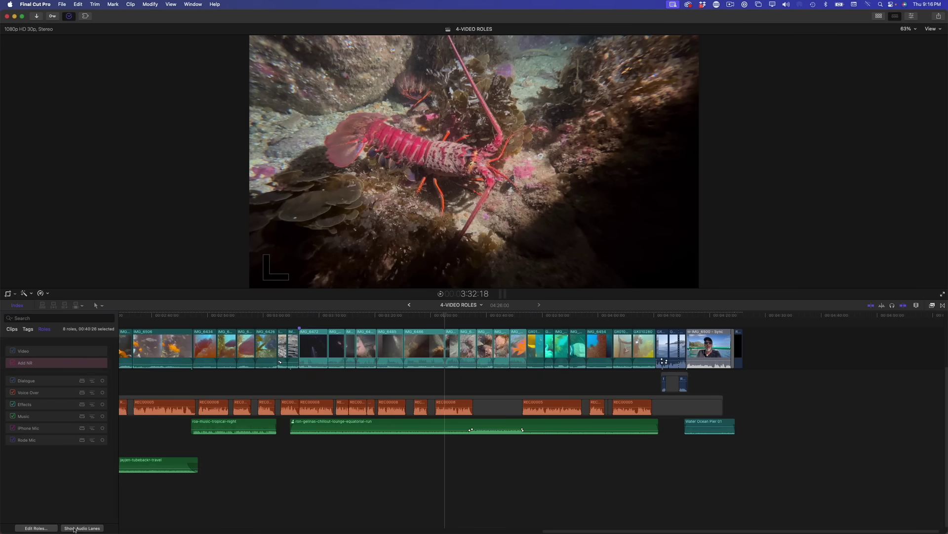
left_click(74, 528)
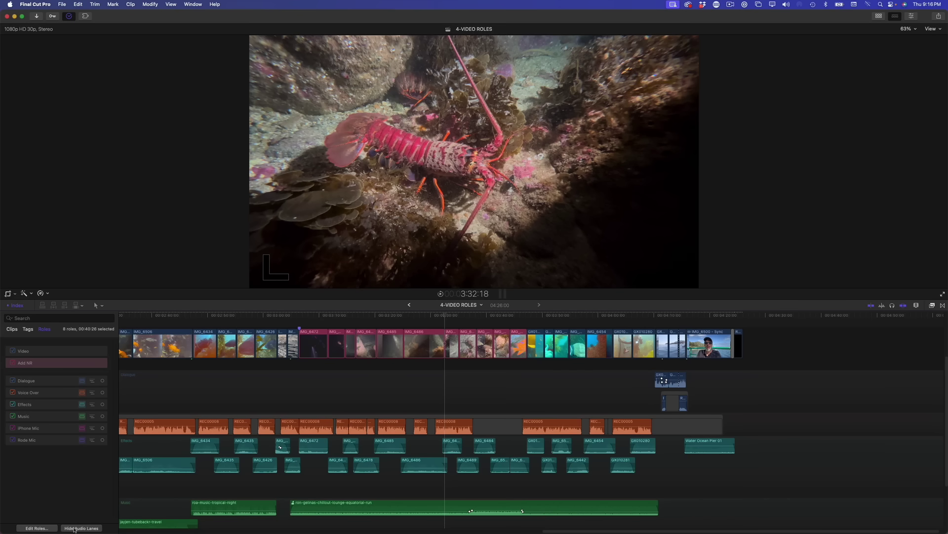
scroll(238, 414, "left", 5)
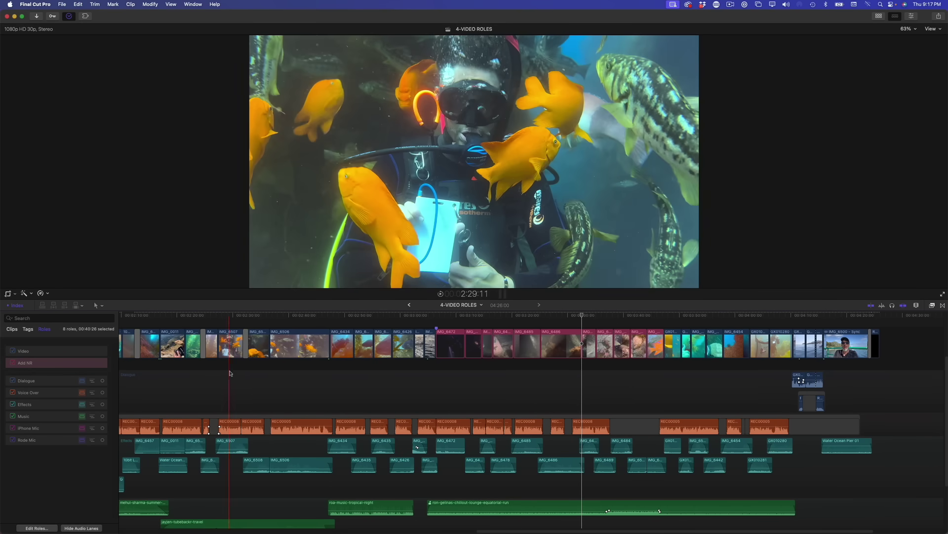
Step: Assign the Color Correct video role to IMG_6507, IMG_6506 and four other underwater clips
left_click(232, 350)
left_click(298, 351, "super")
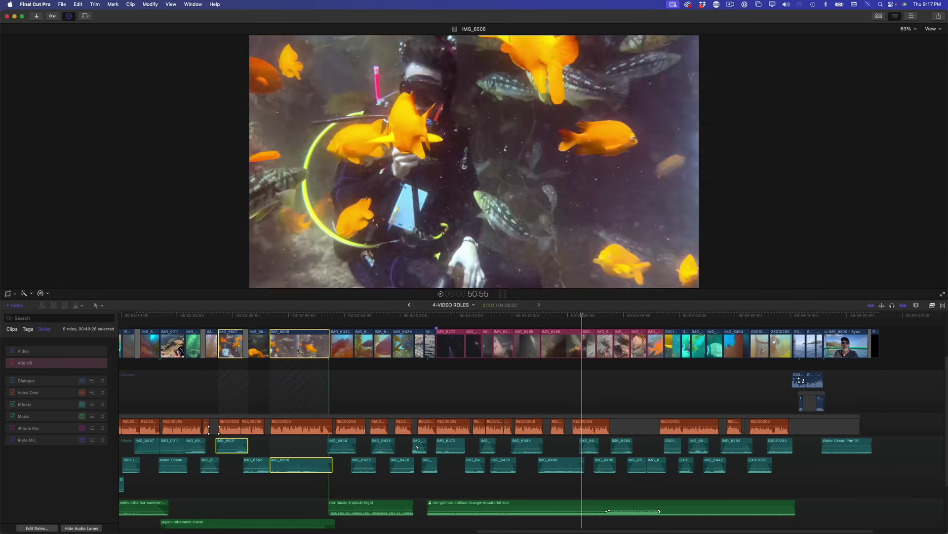
left_click(364, 345, "super")
left_click(403, 346, "super")
left_click(382, 346, "super")
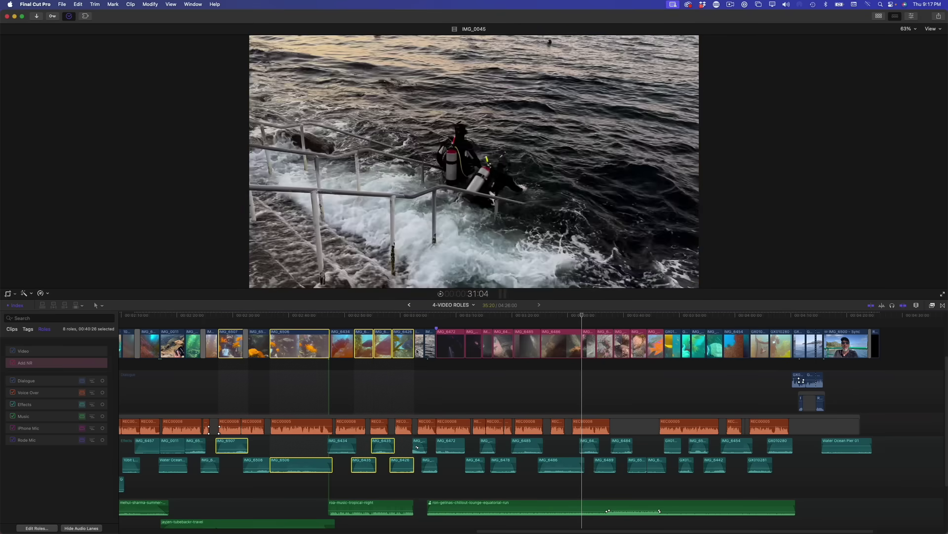
left_click(419, 345, "super")
right_click(417, 351)
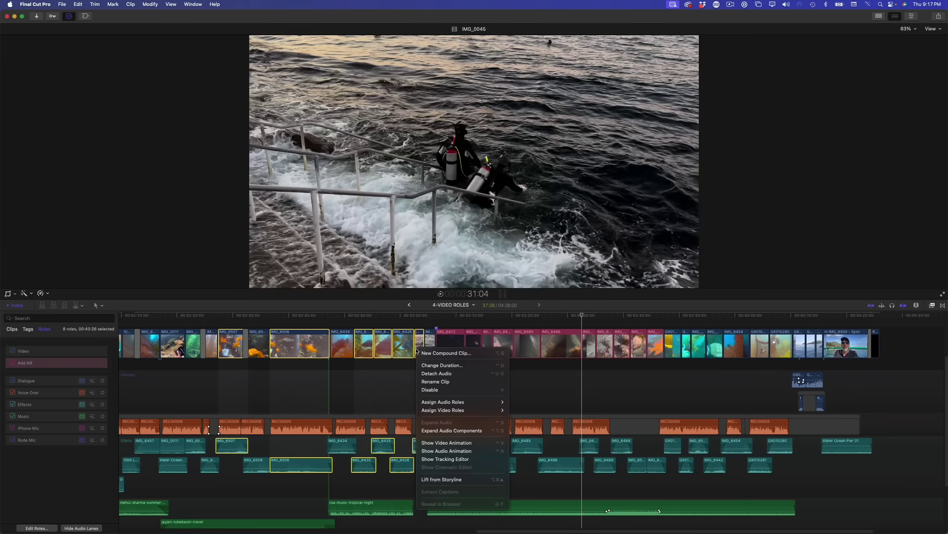
mouse_move(428, 411)
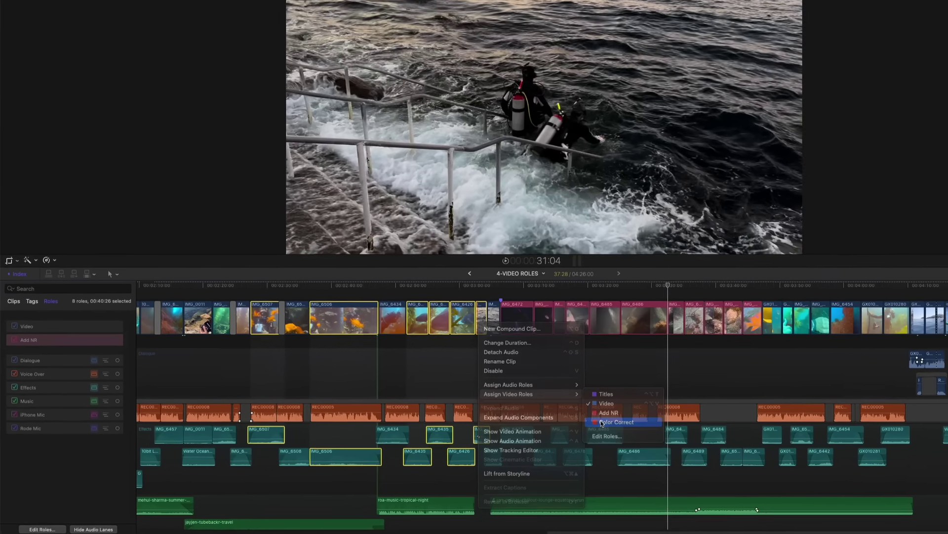
left_click(533, 434)
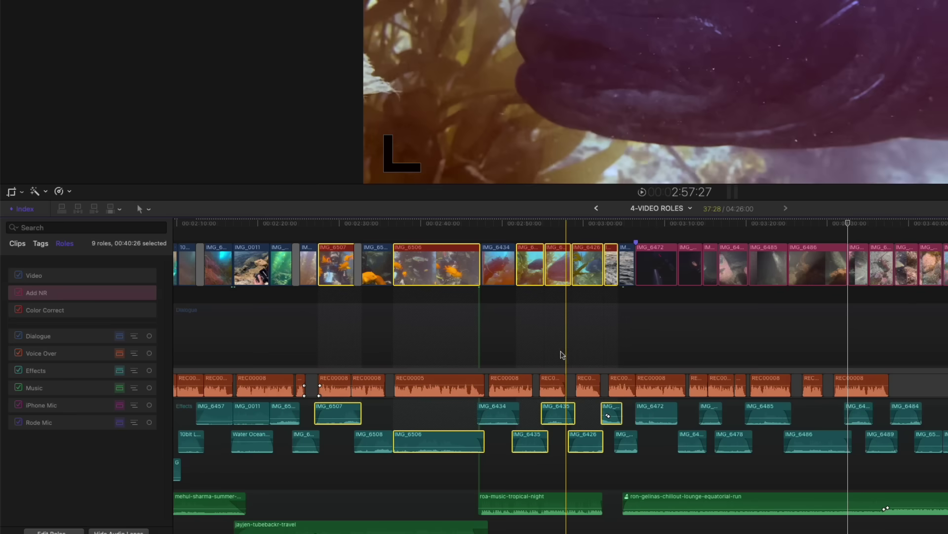
left_click(560, 354)
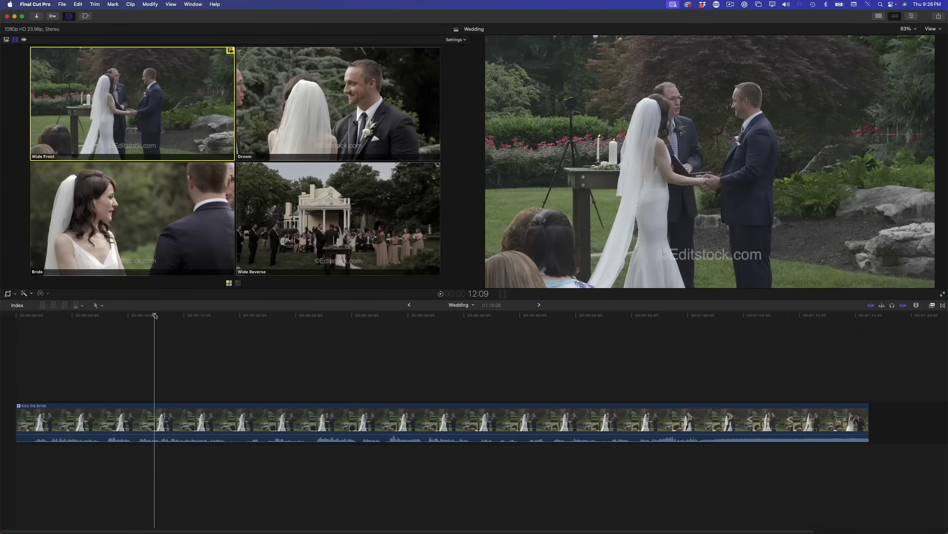
Step: Open the Kiss the Bride multicam and assign video roles A through D to its angles
double_click(173, 413)
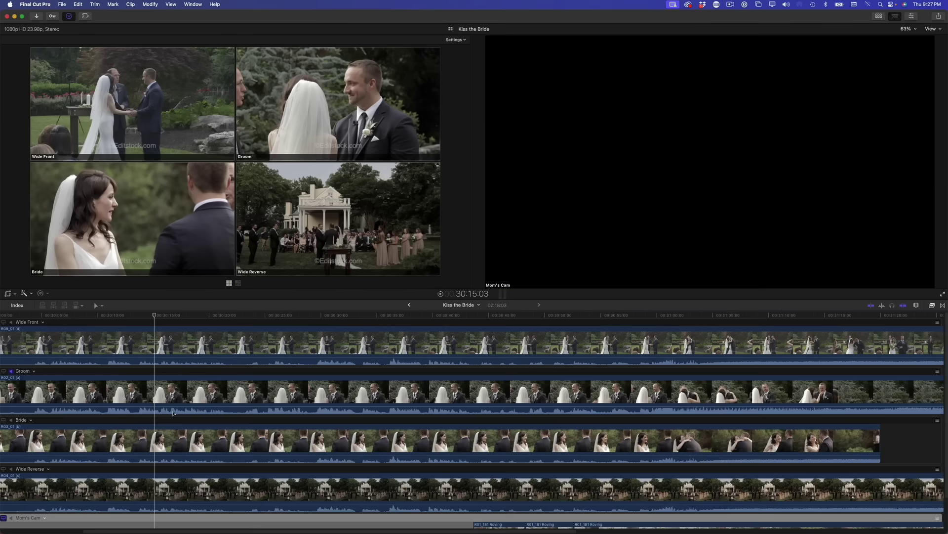
right_click(145, 413)
mouse_move(192, 431)
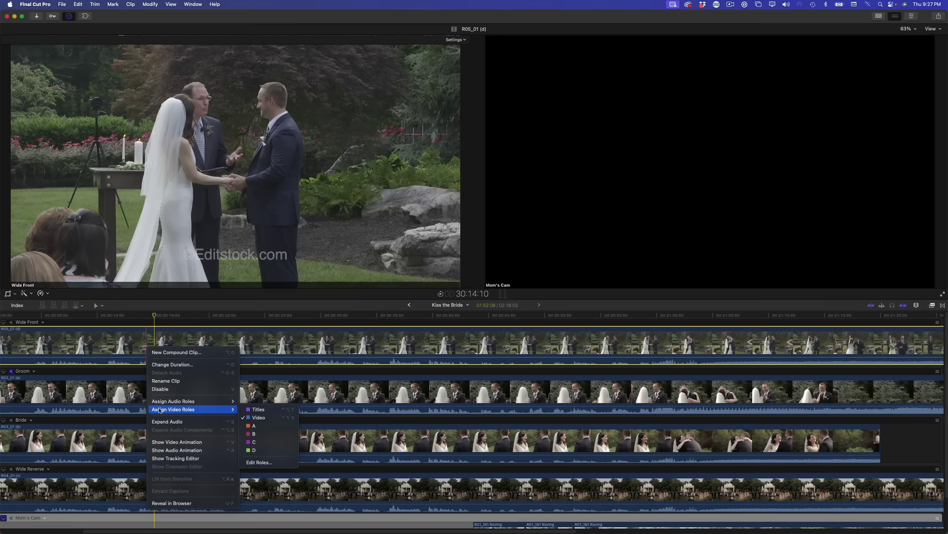
left_click(245, 455)
right_click(157, 442)
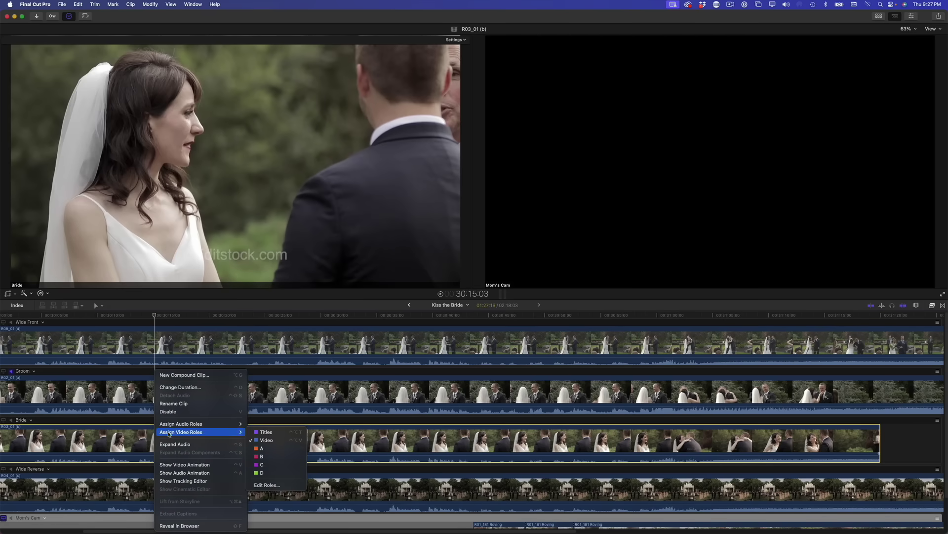
left_click(265, 465)
right_click(157, 487)
left_click(266, 464)
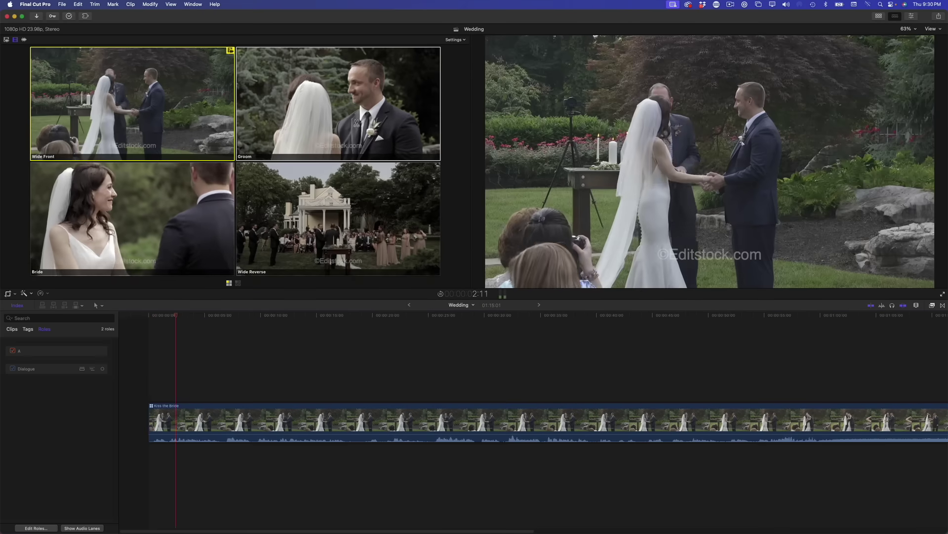
Step: Live-cut video between Groom, Bride, Wide Front and Wide Reverse, then show role-coloured audio lanes
left_click(356, 122)
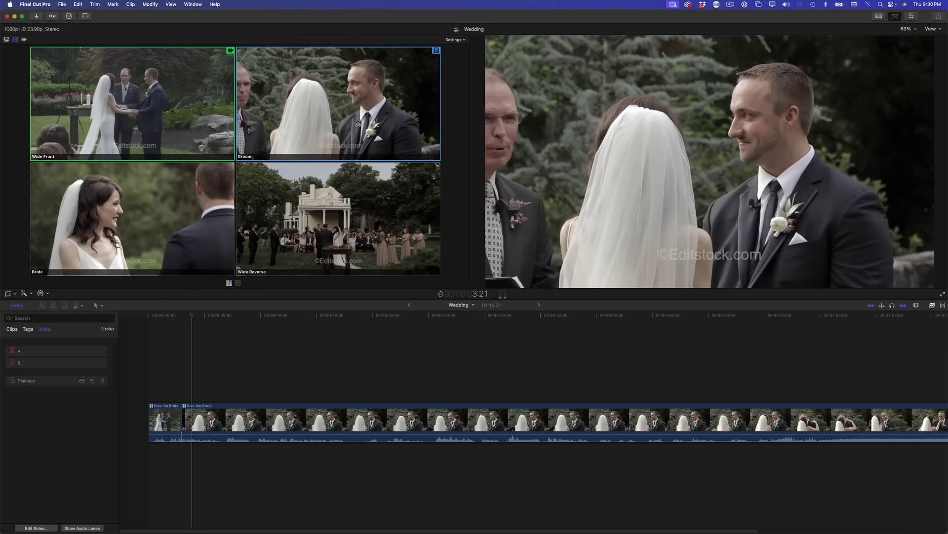
left_click(197, 223)
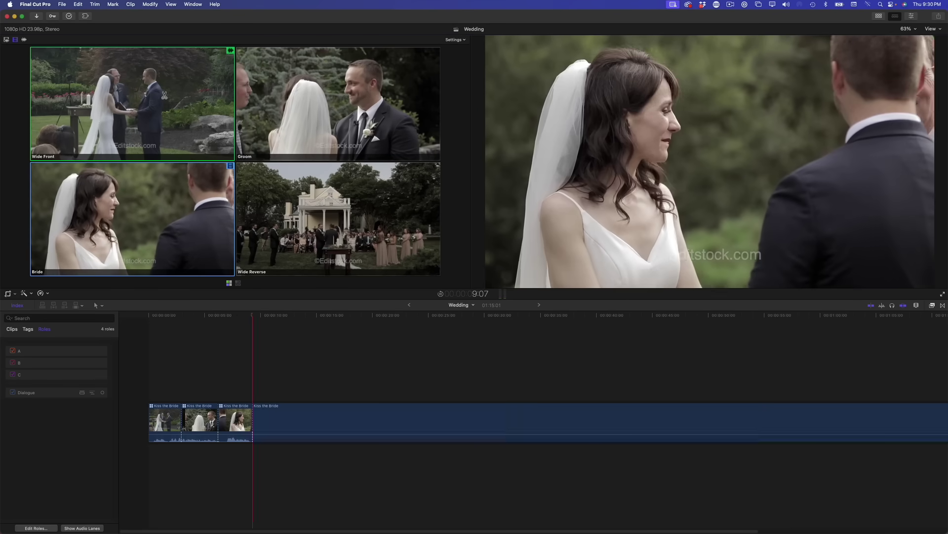
left_click(149, 123)
left_click(322, 216)
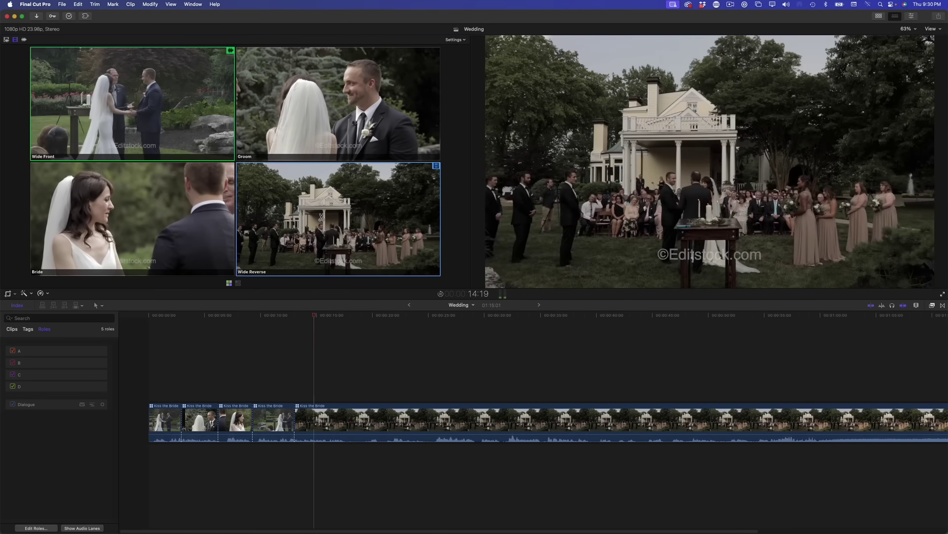
key("1")
left_click(343, 111)
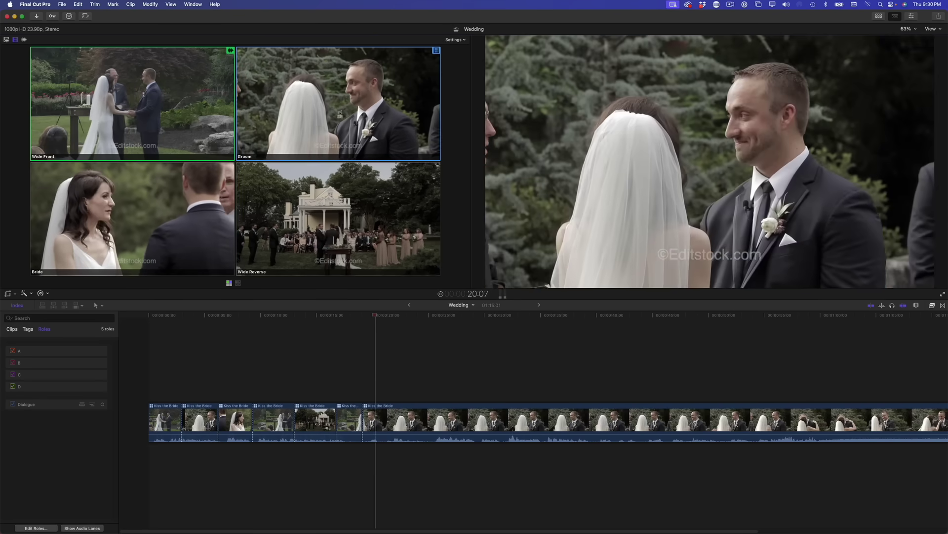
left_click(191, 222)
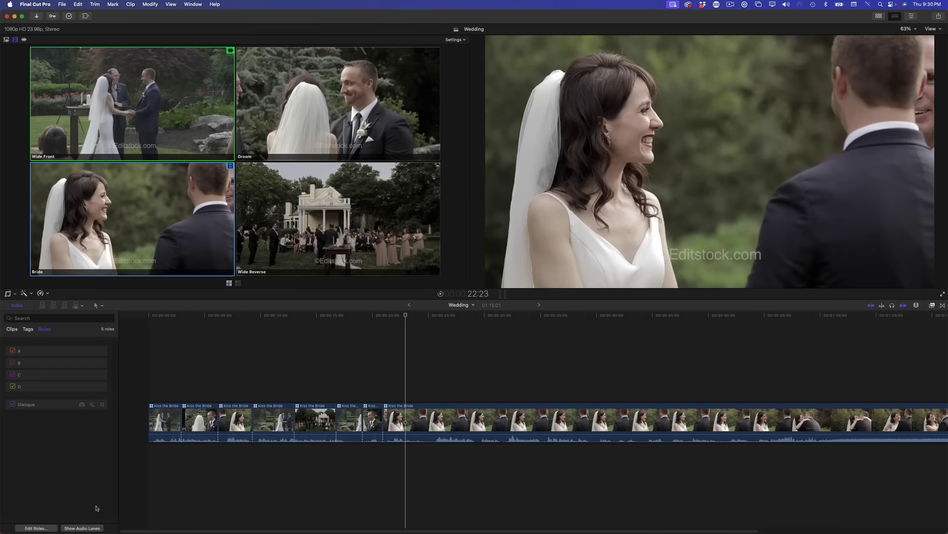
left_click(82, 527)
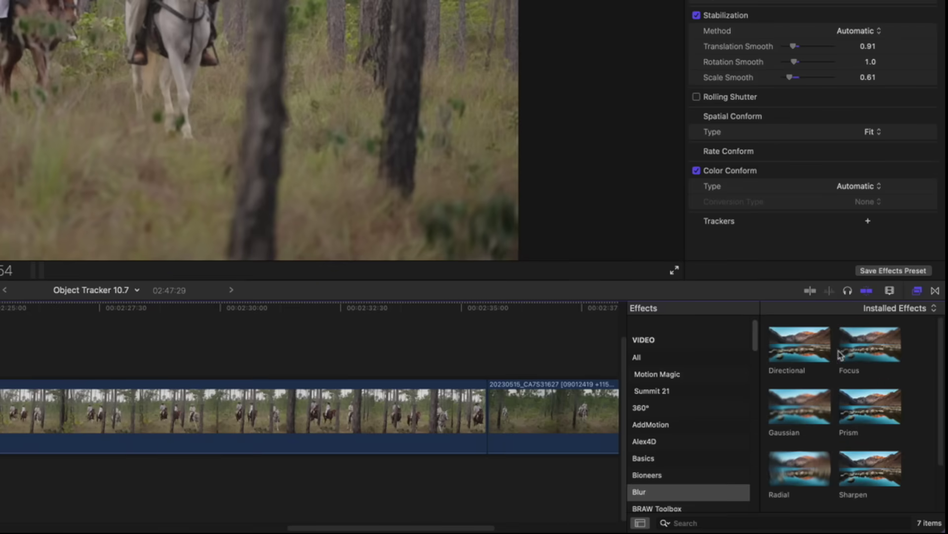
Step: Apply the Gaussian blur to the horse-riding clip and restrict it with a shape mask
left_click_drag(810, 415, 99, 441)
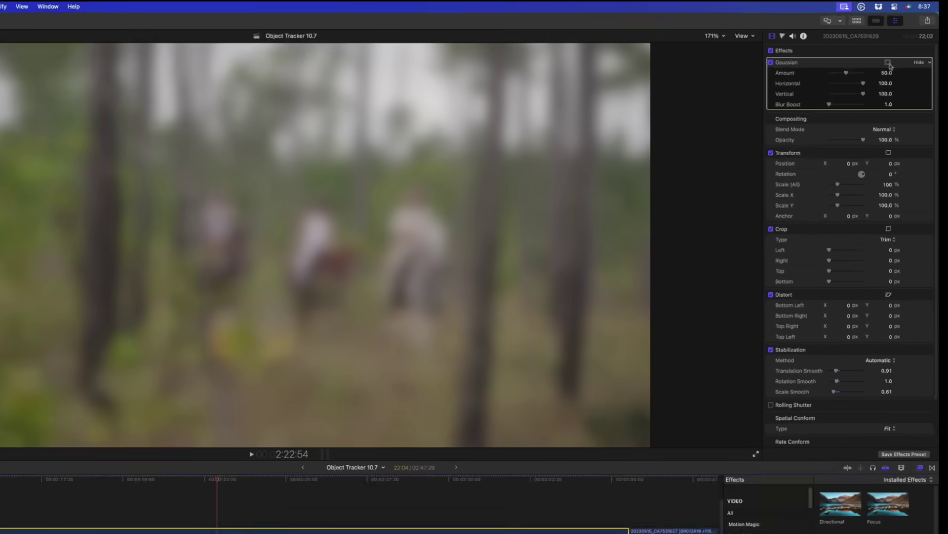
left_click(903, 51)
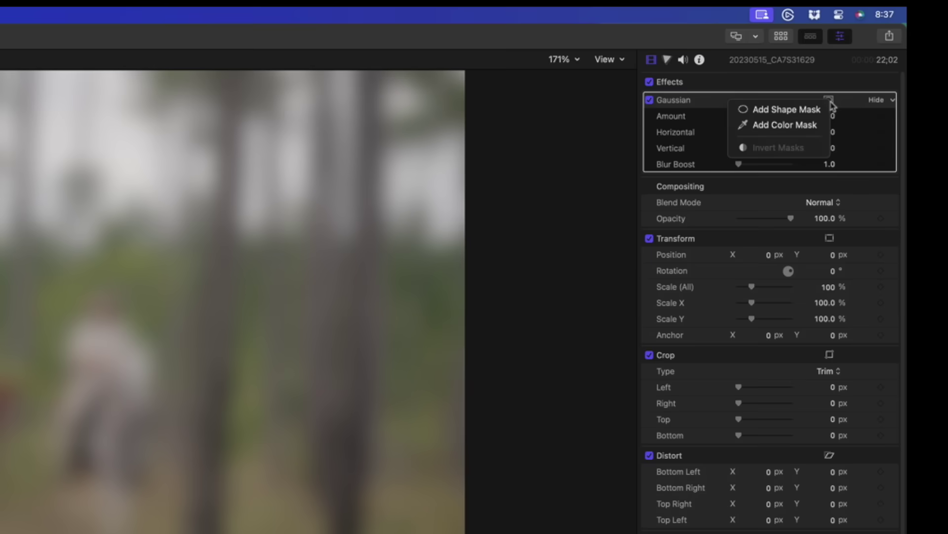
left_click(802, 114)
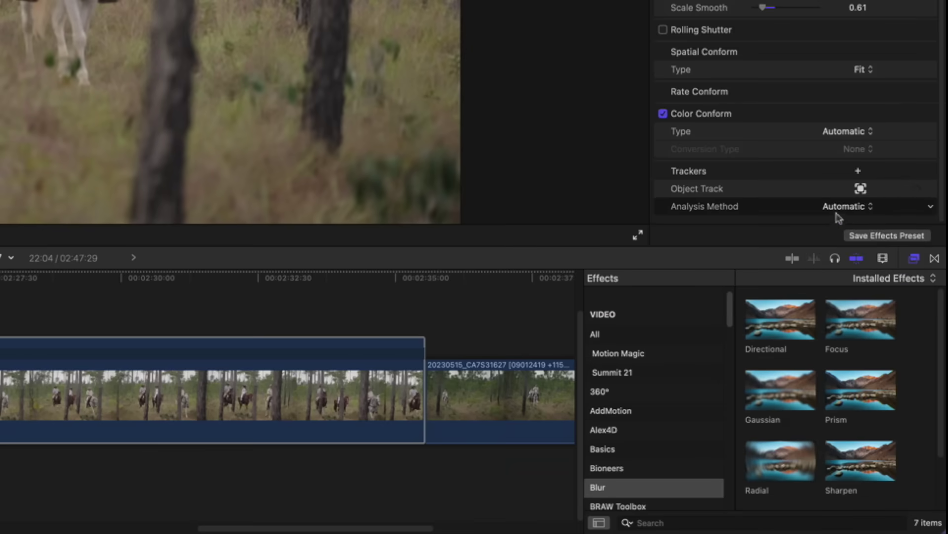
Step: Track the rider's movement using Machine Learning analysis
left_click(896, 370)
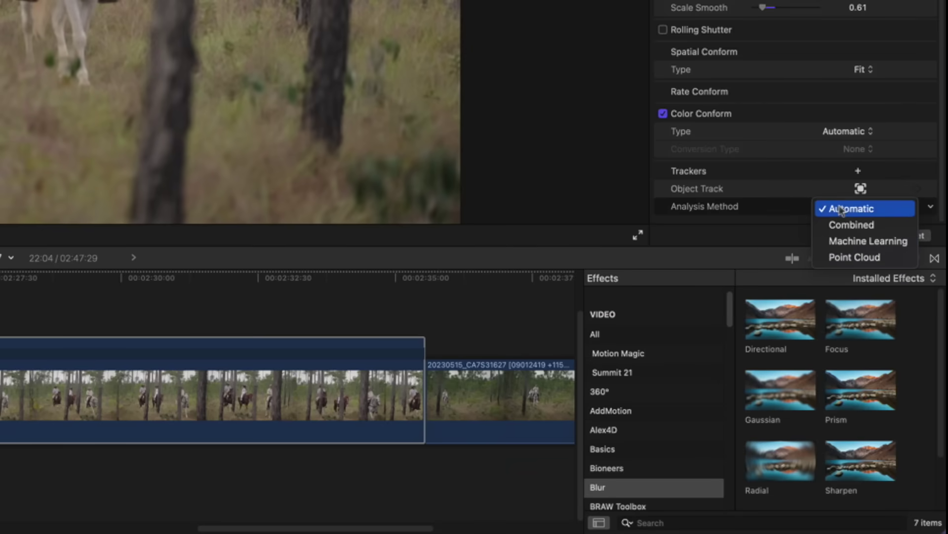
left_click(849, 240)
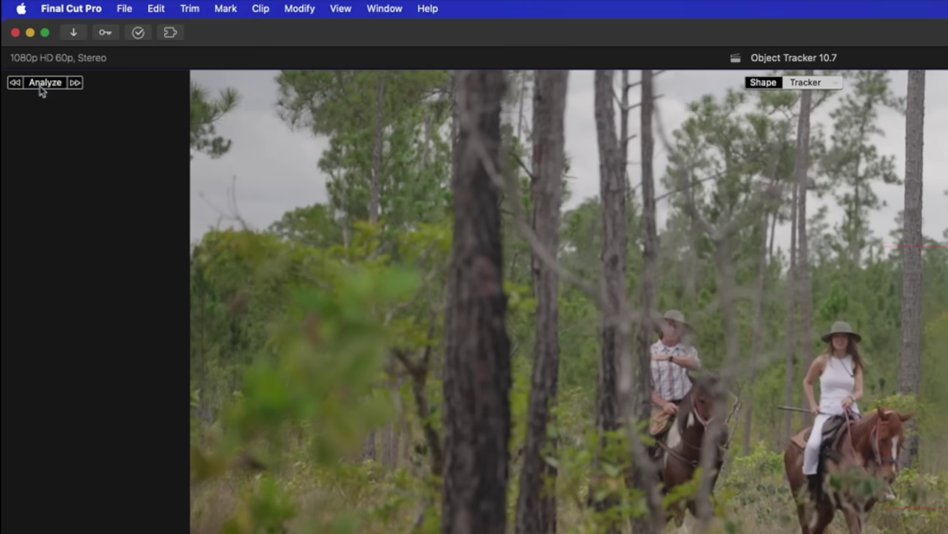
left_click(23, 48)
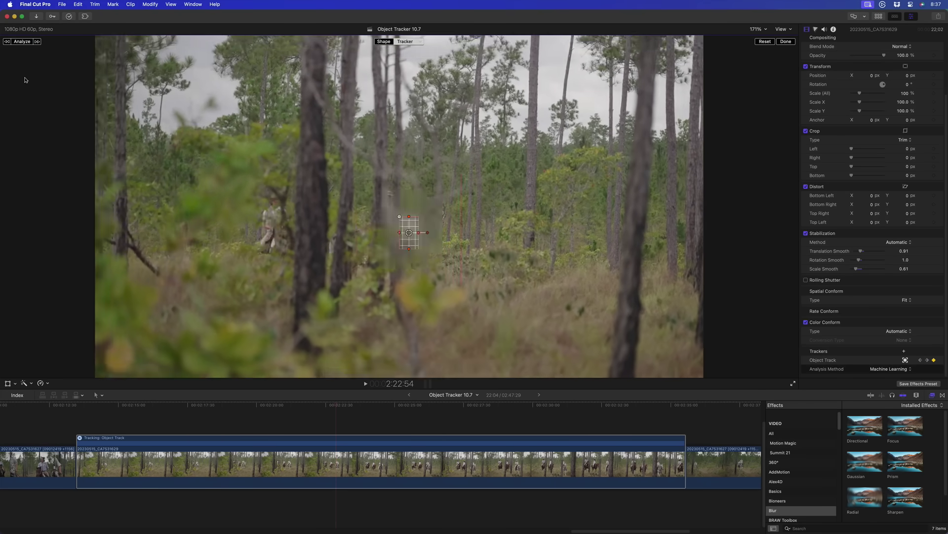
Step: Make the tracked blur mask a circle and scrub back to confirm it follows the rider
left_click_drag(99, 403, 662, 404)
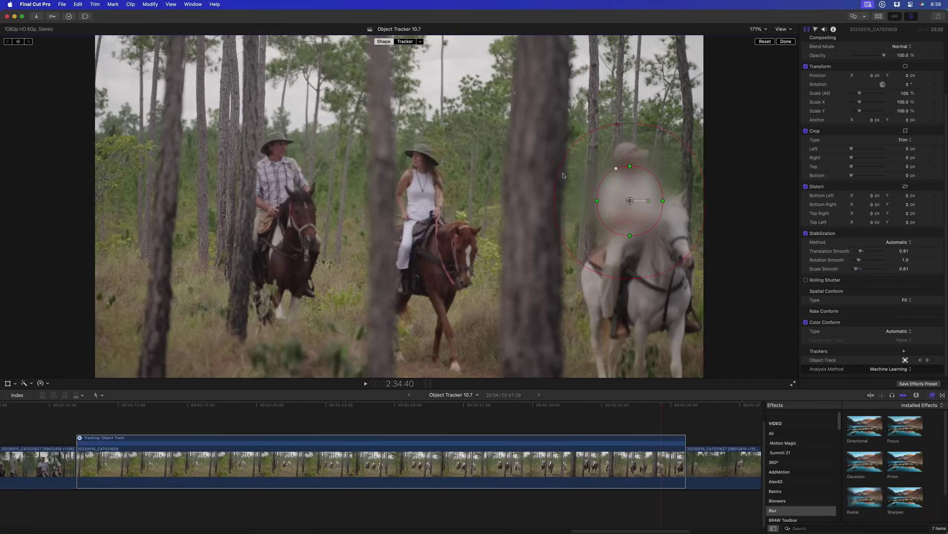
left_click_drag(613, 168, 616, 169)
left_click_drag(662, 404, 184, 404)
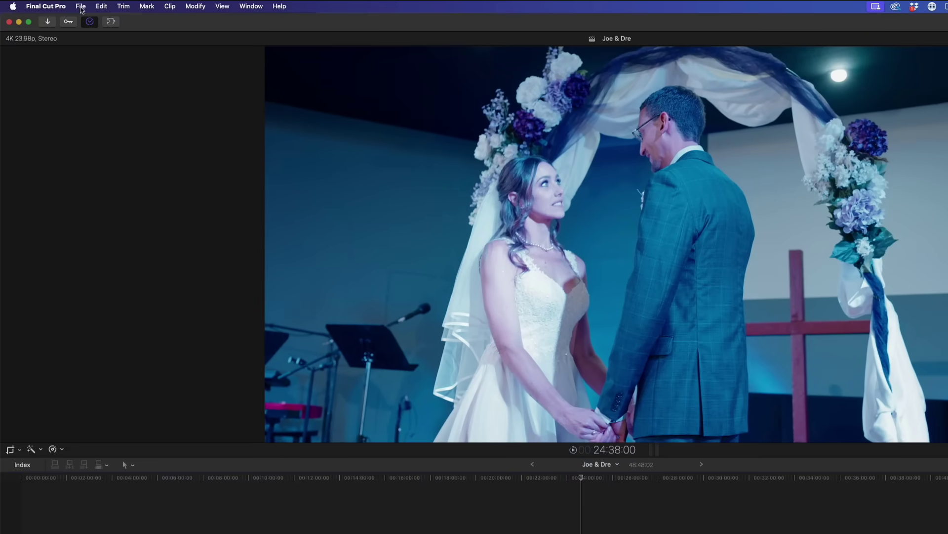
Step: Start an HEVC - High Efficiency Video share and set the video codec to HEVC 10-bit
left_click(62, 6)
mouse_move(97, 127)
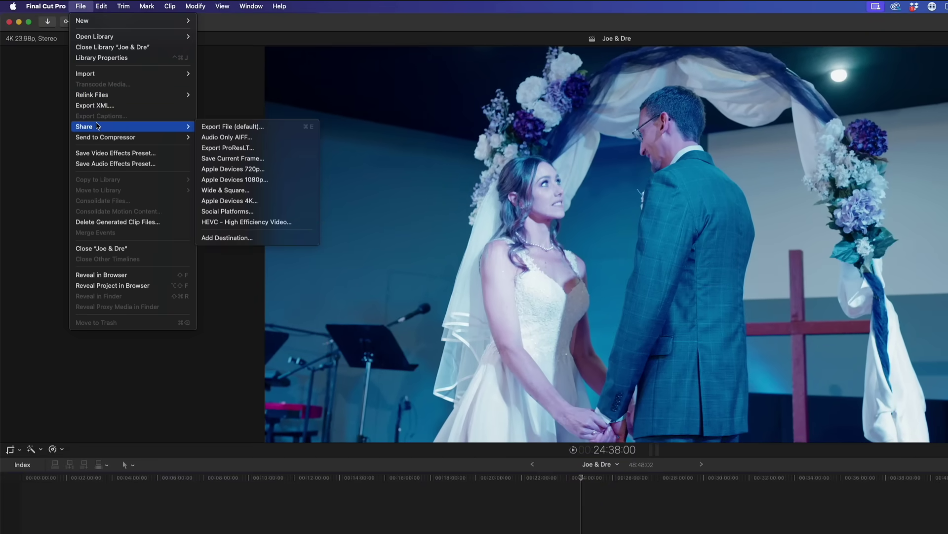
left_click(227, 221)
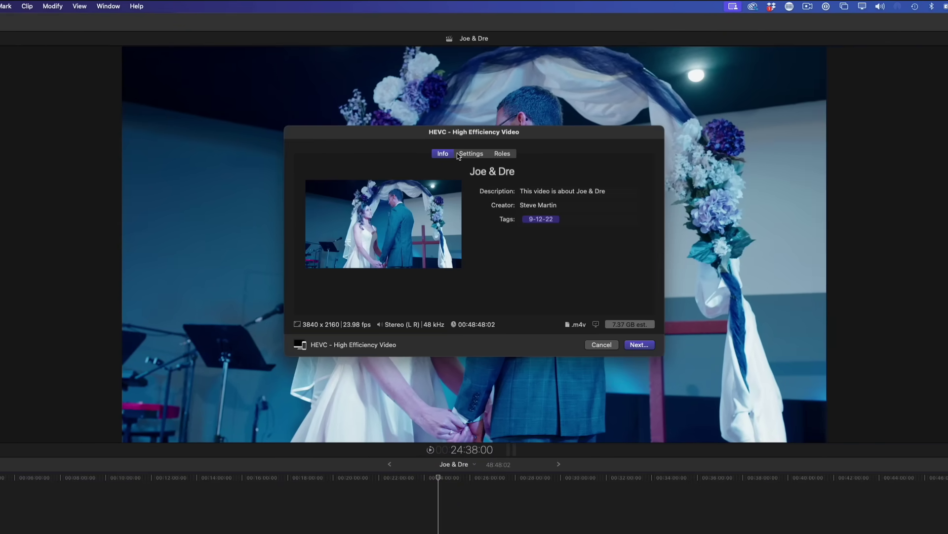
left_click(608, 154)
left_click(598, 206)
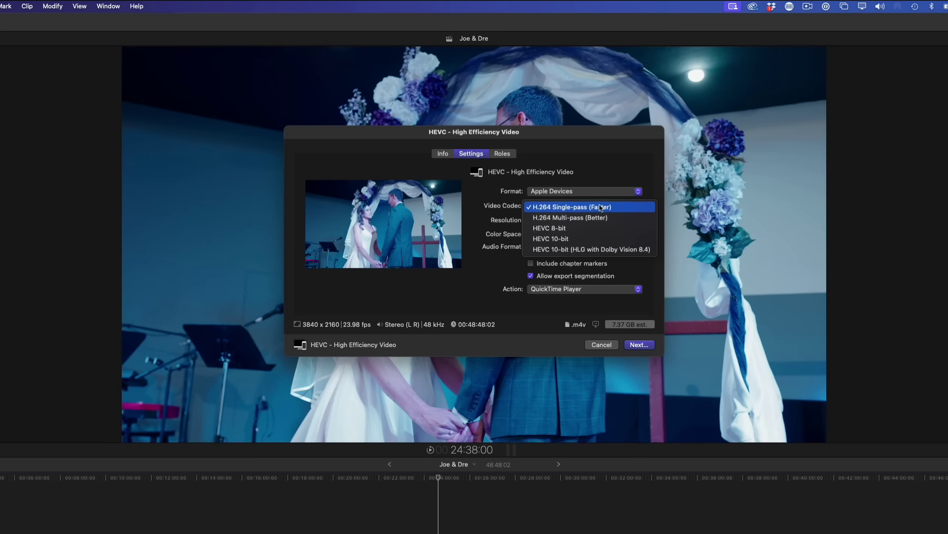
left_click(600, 238)
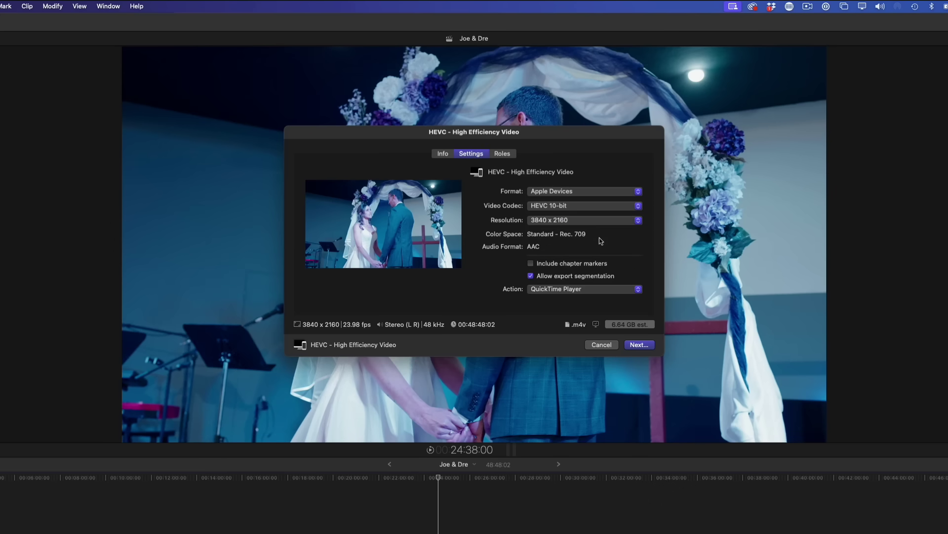
left_click(601, 210)
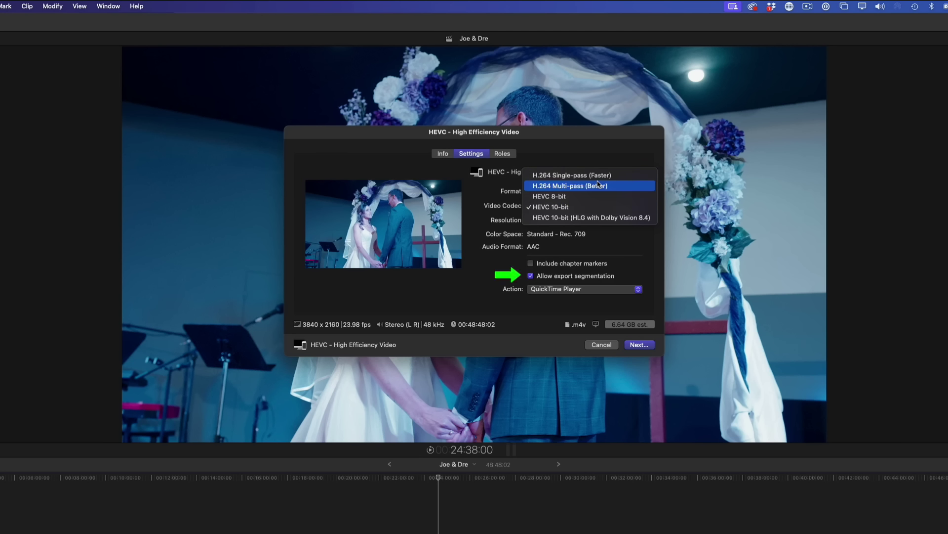
left_click(598, 184)
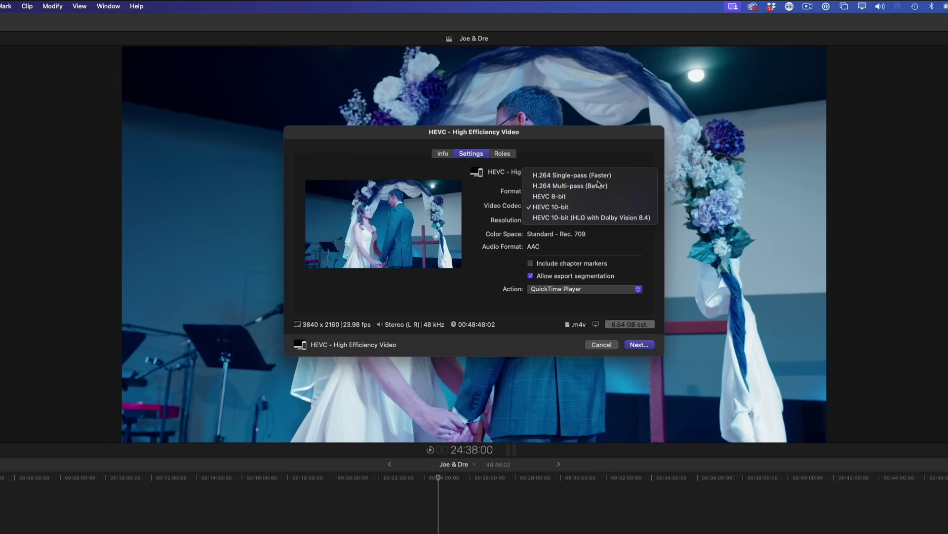
Step: Keep export segmentation allowed, settle on HEVC 10-bit after trying HLG Dolby Vision 8.4, and save
left_click(531, 277)
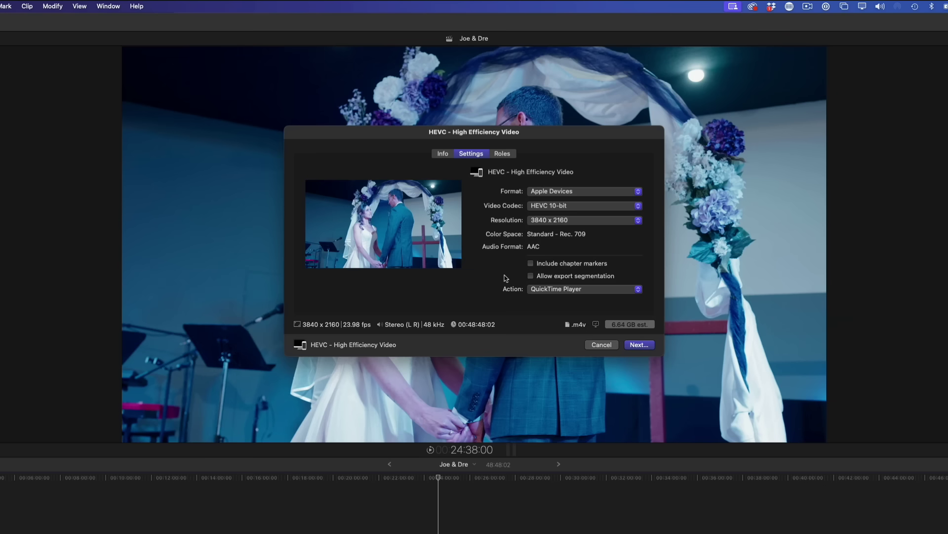
left_click(531, 277)
left_click(596, 206)
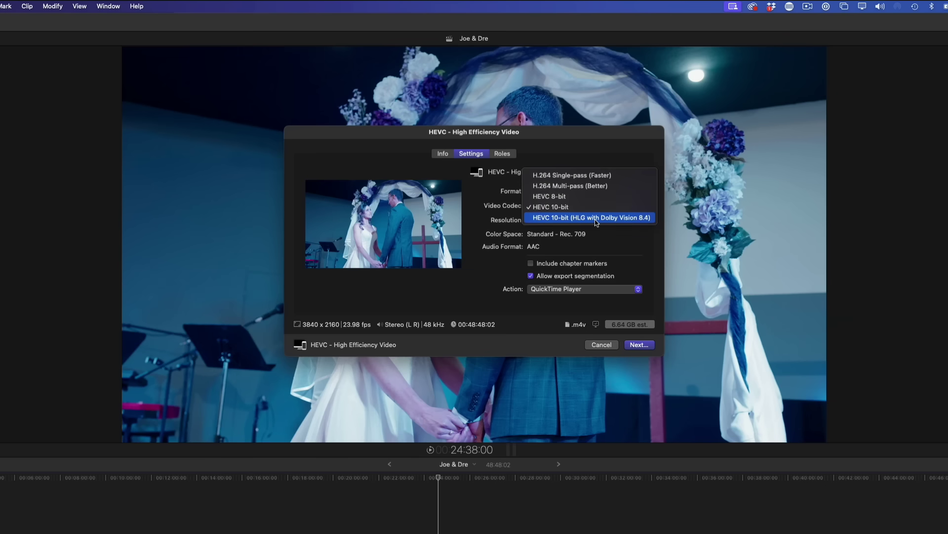
left_click(596, 218)
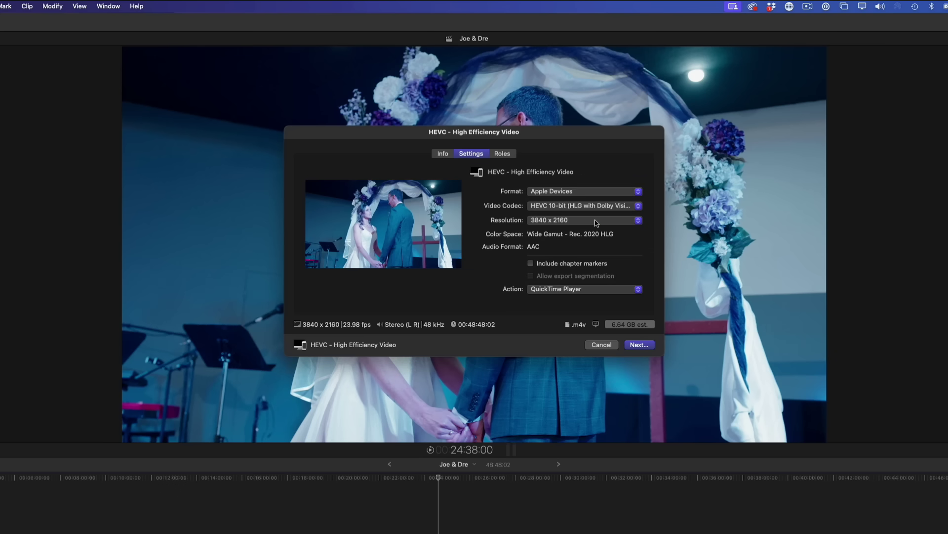
left_click(592, 206)
left_click(585, 197)
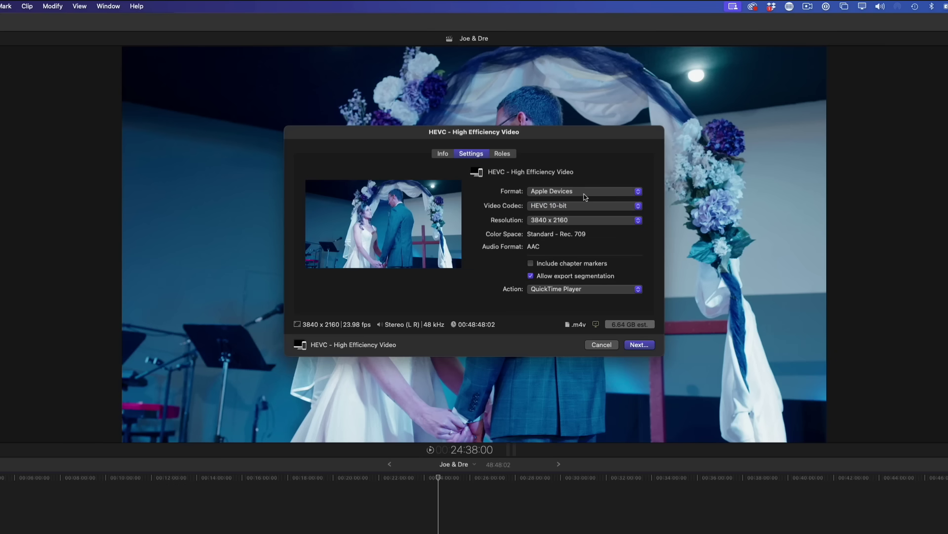
left_click(633, 348)
left_click(801, 444)
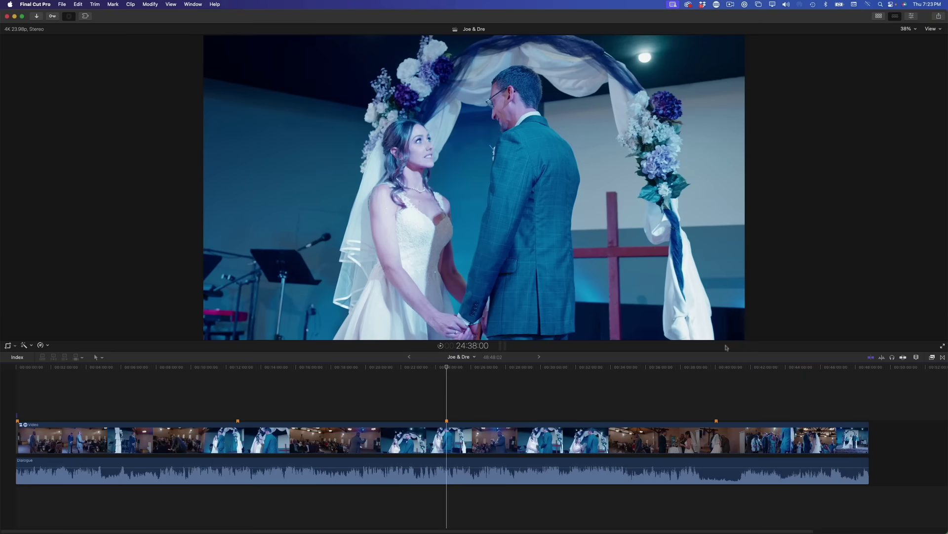
Step: Expand the Sharing task in Background Tasks to show the Joe & Dre.m4v segment transcoding
left_click_drag(945, 257, 882, 262)
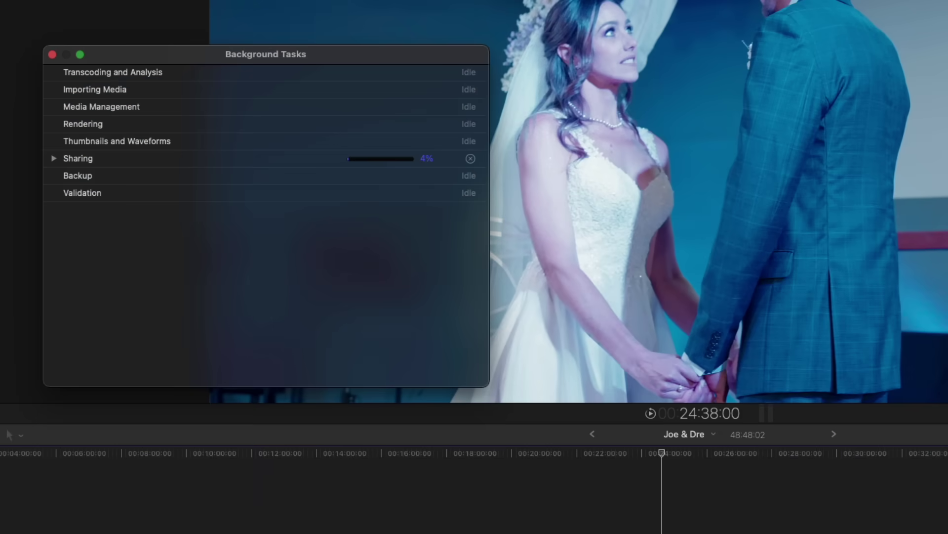
left_click(54, 158)
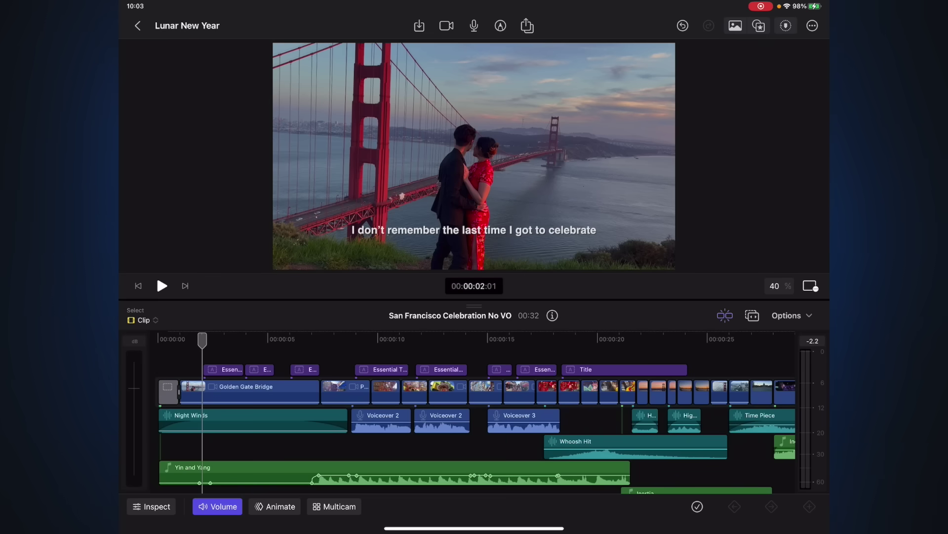
Step: Open the voiceover recorder settings, keeping iPad Microphone input at -6.0 dB gain
left_click(202, 340)
left_click(474, 26)
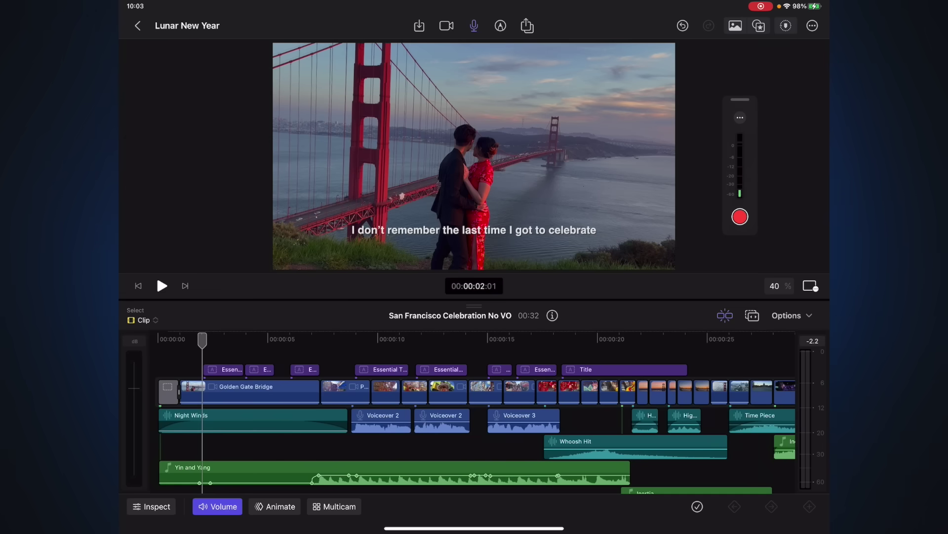
key("shift+v")
left_click(740, 117)
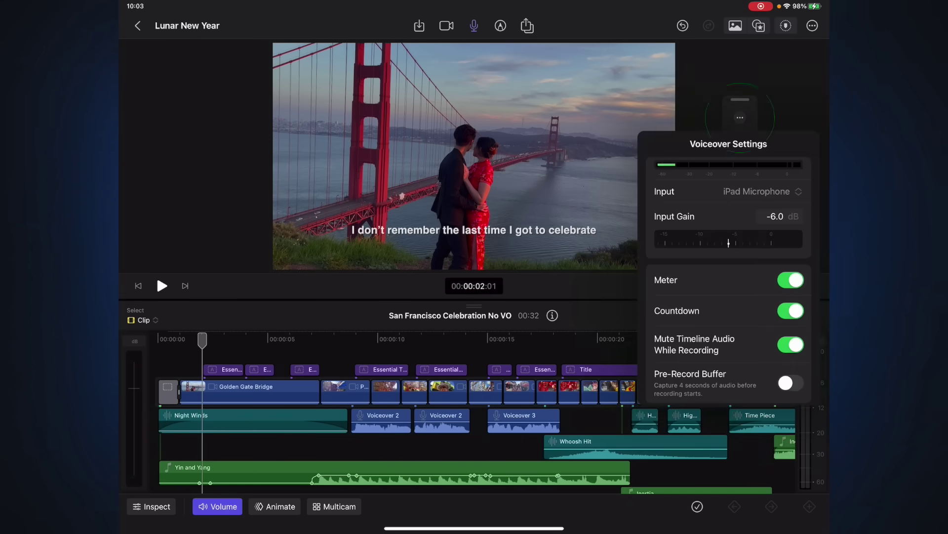
left_click(761, 191)
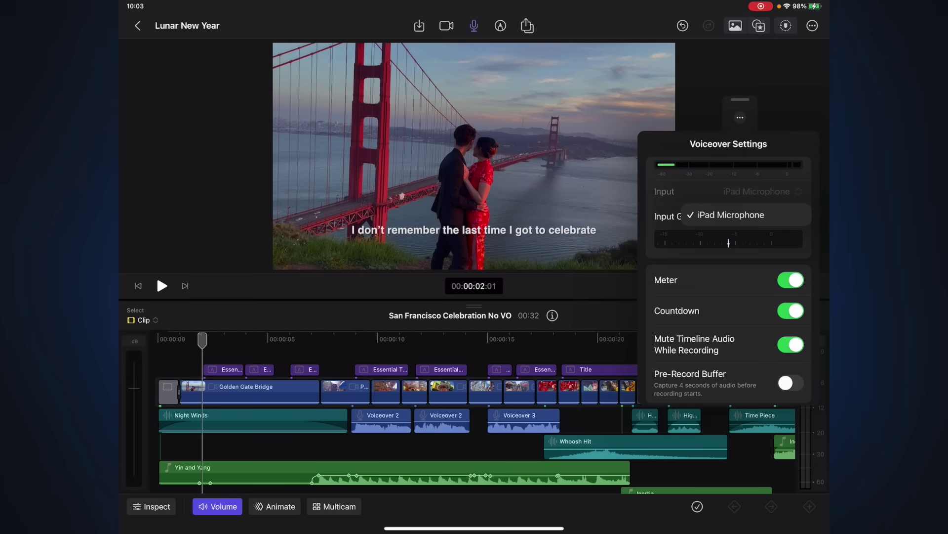
left_click(741, 214)
left_click_drag(729, 241, 757, 241)
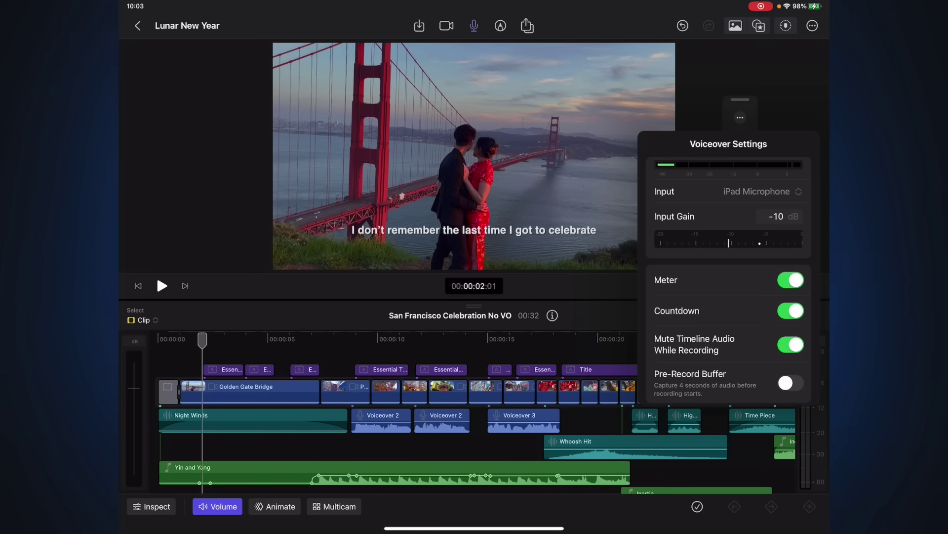
left_click(757, 243)
Step: Toggle level meter, countdown, timeline muting and pre-record buffer back to their defaults, then start recording
left_click(791, 279)
left_click(791, 280)
left_click(790, 311)
left_click(791, 310)
left_click(791, 344)
left_click(791, 344)
left_click(791, 383)
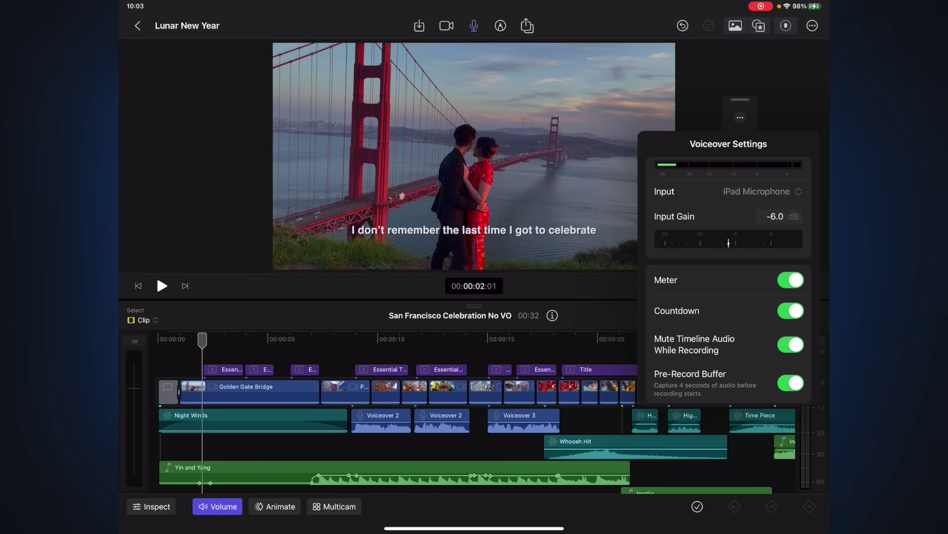
left_click(791, 383)
left_click(740, 117)
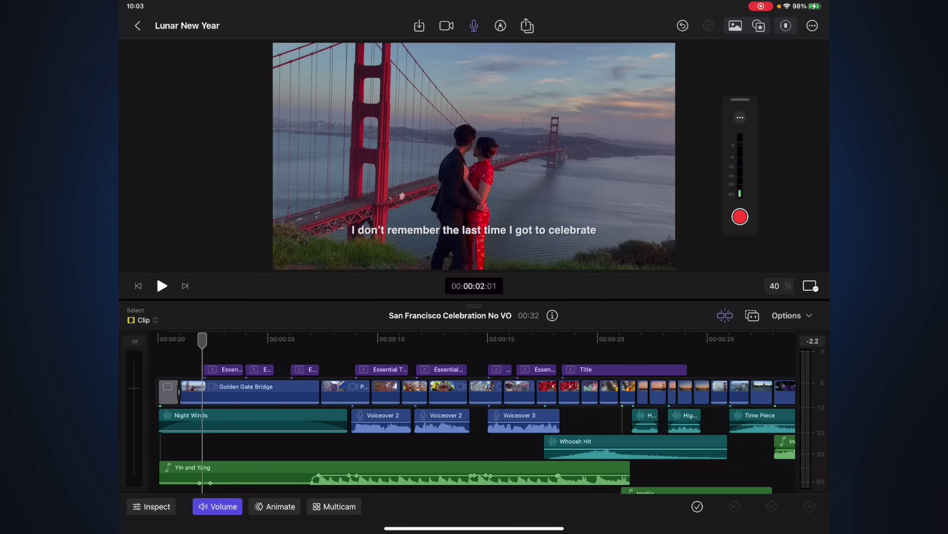
left_click(740, 216)
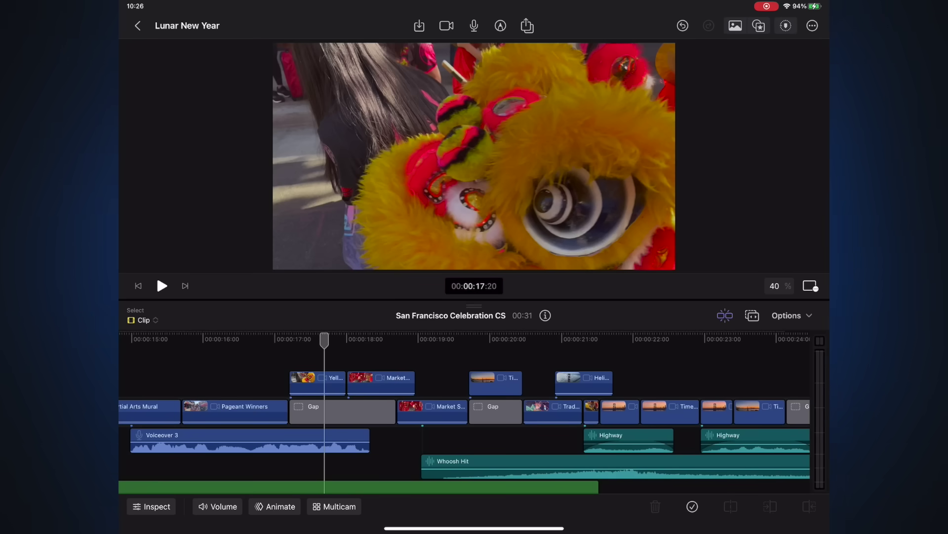
Step: Group the connected clips, then delete the gap and shorten the yellow lion dance clip
left_click_drag(275, 355, 517, 381)
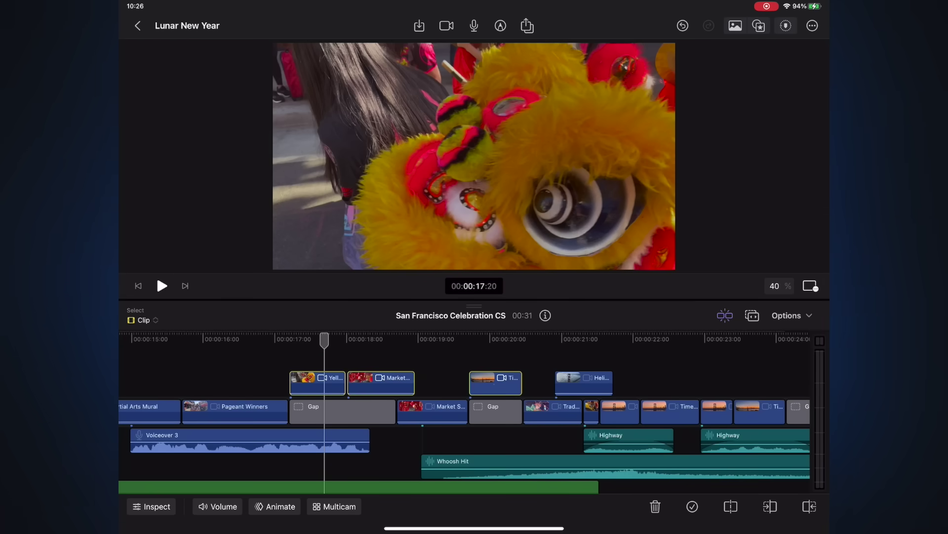
right_click(495, 382)
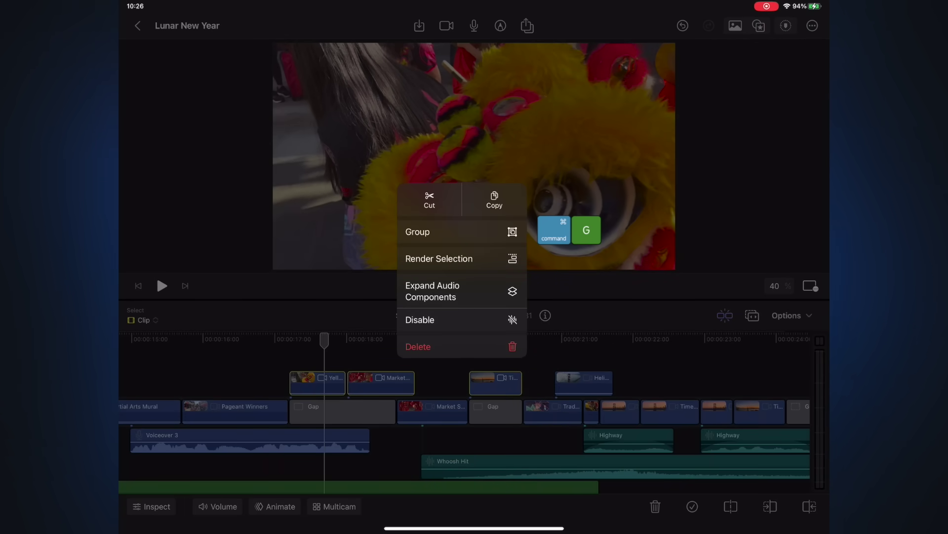
left_click(453, 233)
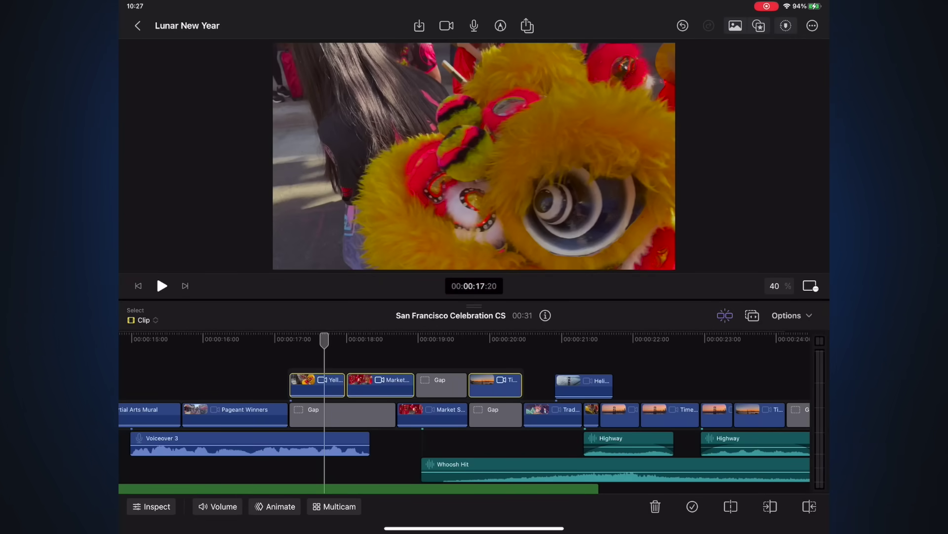
left_click_drag(405, 384, 340, 384)
left_click_drag(456, 385, 400, 385)
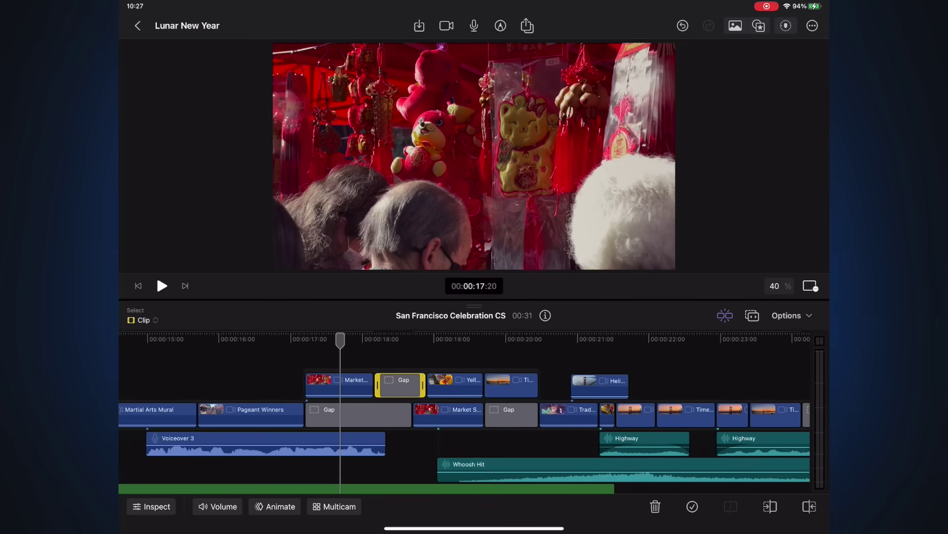
key("Delete")
left_click(410, 385)
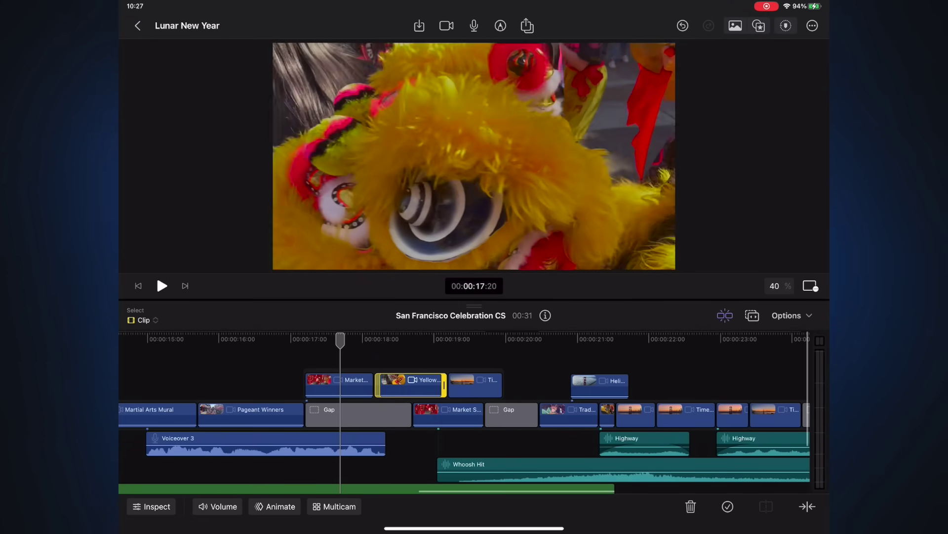
left_click_drag(444, 385, 432, 385)
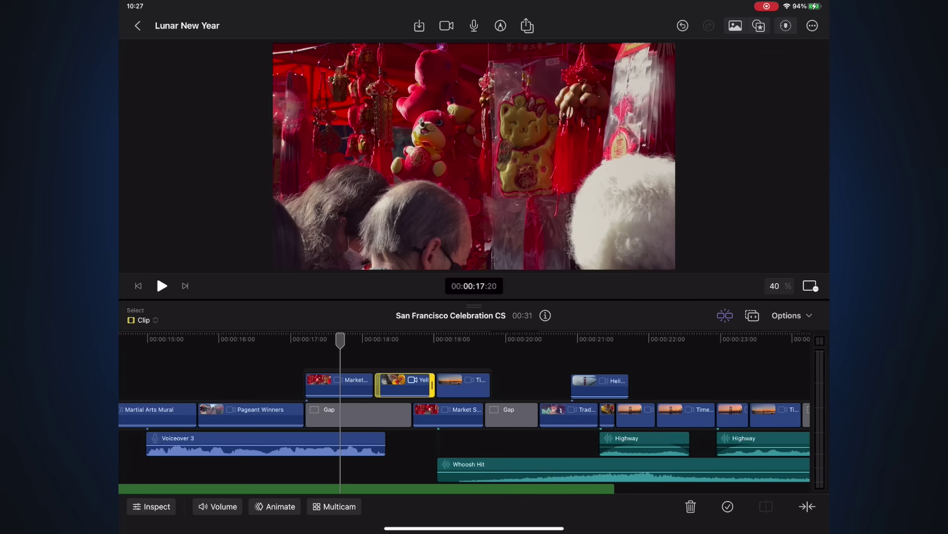
Step: Group all the connected clips into a storyline, then ungroup it with Shift-Command-G
mouse_move(291, 355)
left_mouse_down()
mouse_move(436, 381)
mouse_move(627, 383)
left_mouse_up()
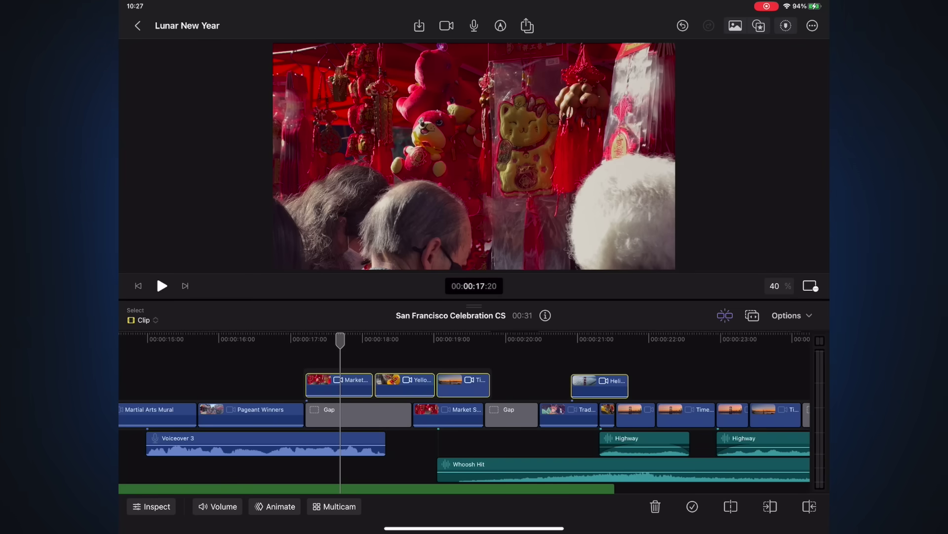
right_click(599, 386)
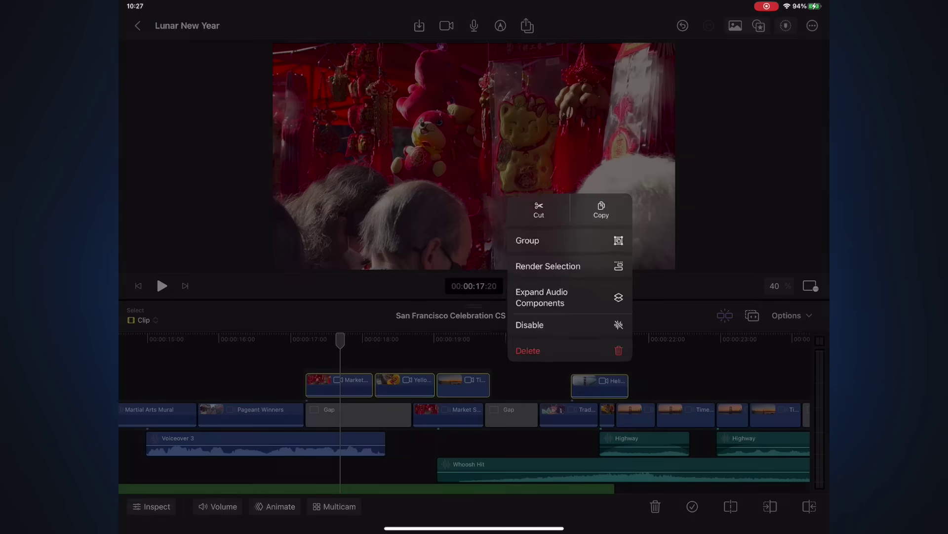
left_click(525, 234)
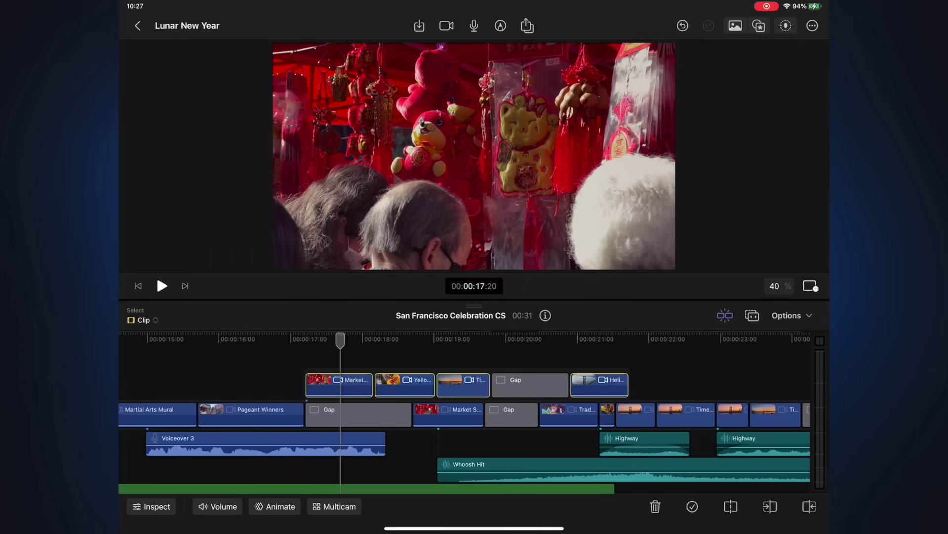
left_click(467, 371)
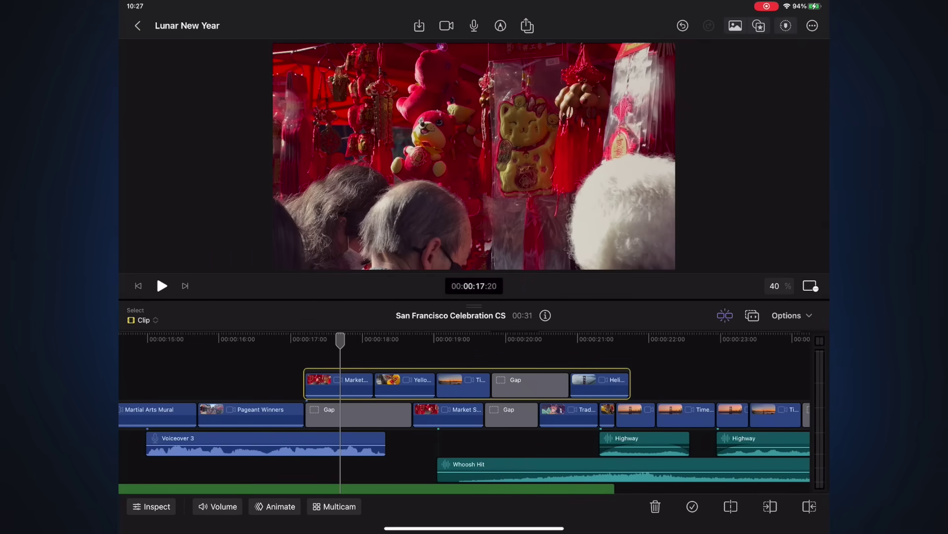
right_click(497, 383)
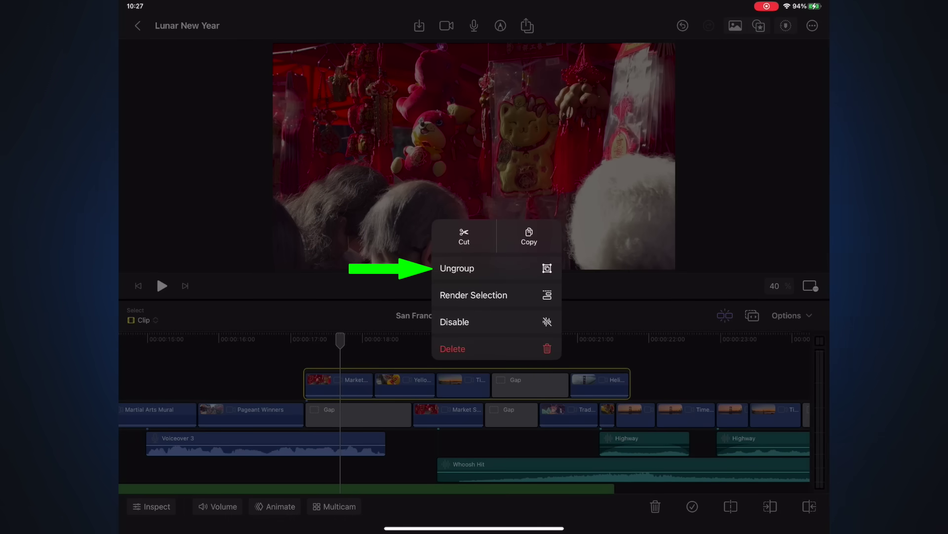
key("shift+super+g")
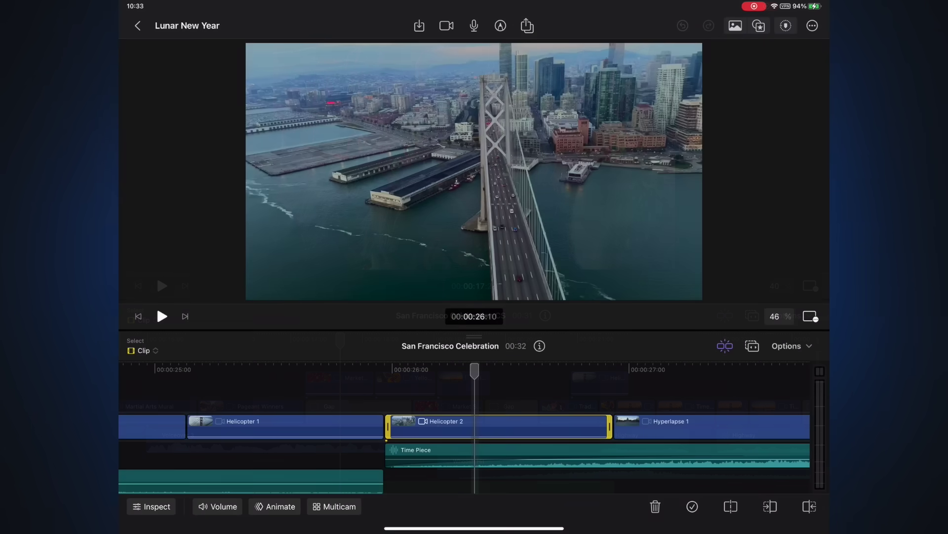
Step: Preview the Color Grading Presets, from Warmer Vintage with Lifted Blacks to Magenta Wash with Warm Skin Tone
left_click(759, 26)
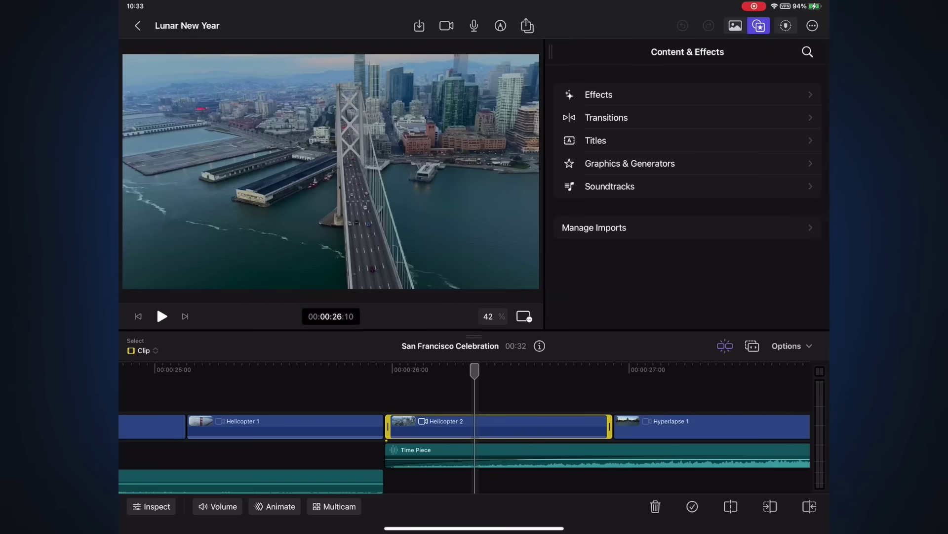
left_click(599, 95)
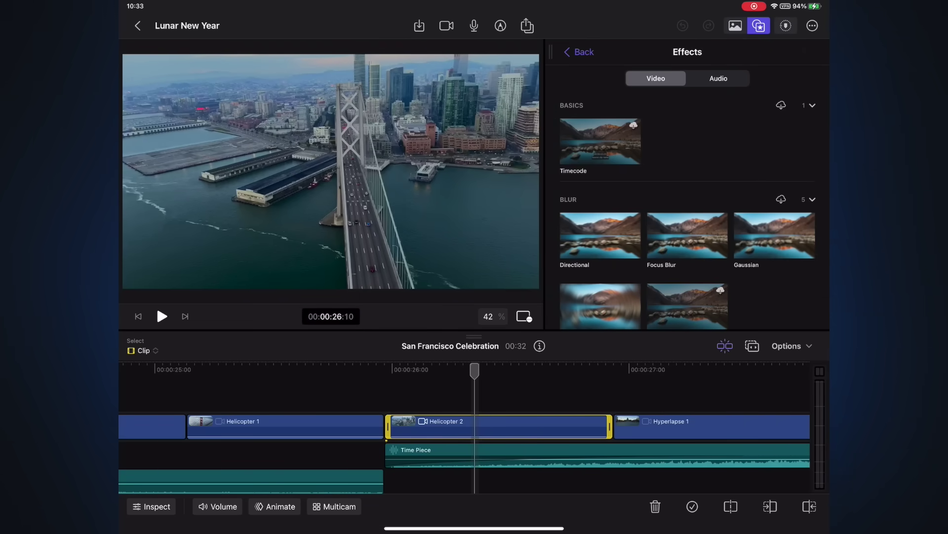
scroll(687, 223, "down", 10)
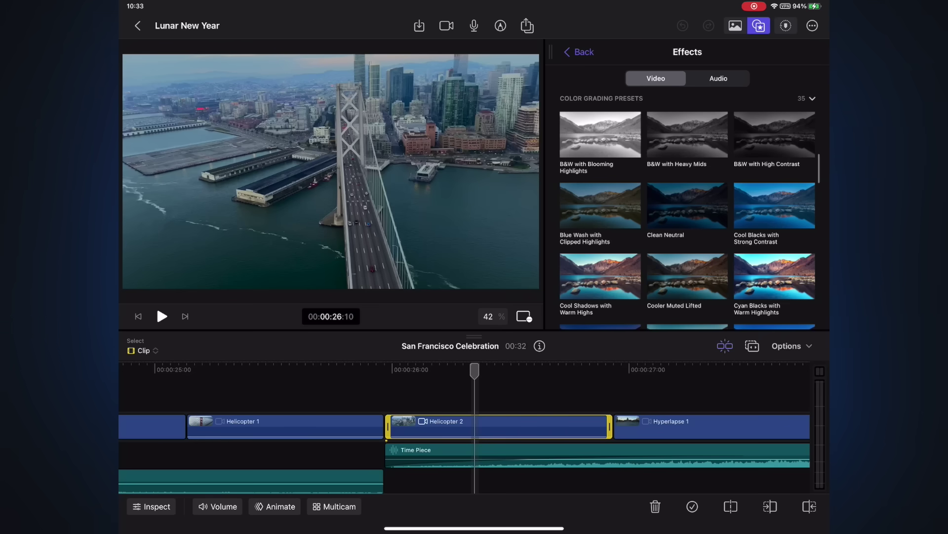
scroll(688, 208, "down", 10)
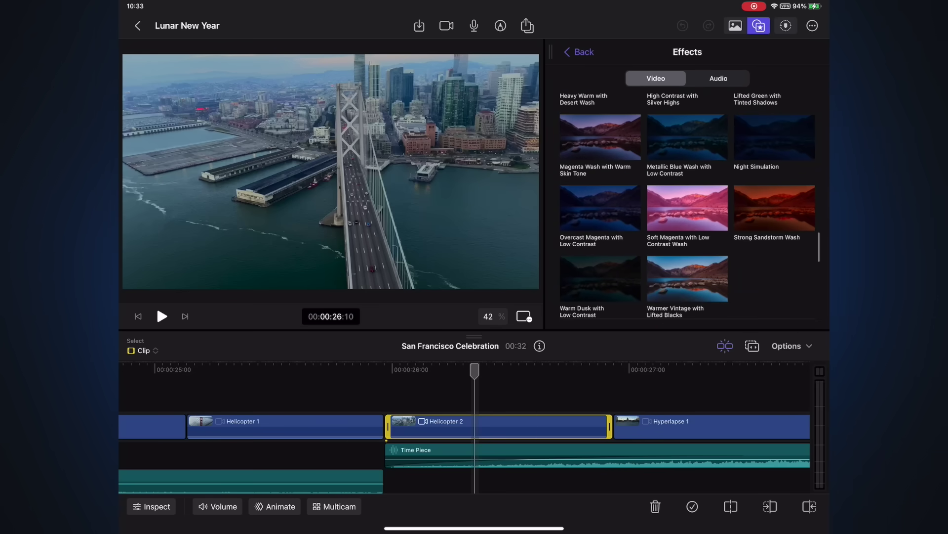
left_click(687, 278)
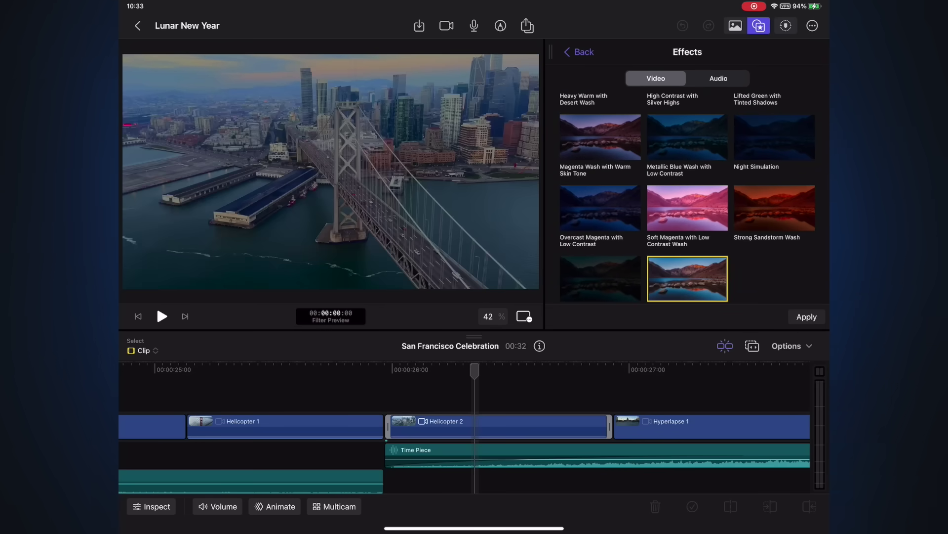
left_click(775, 208)
left_click(688, 208)
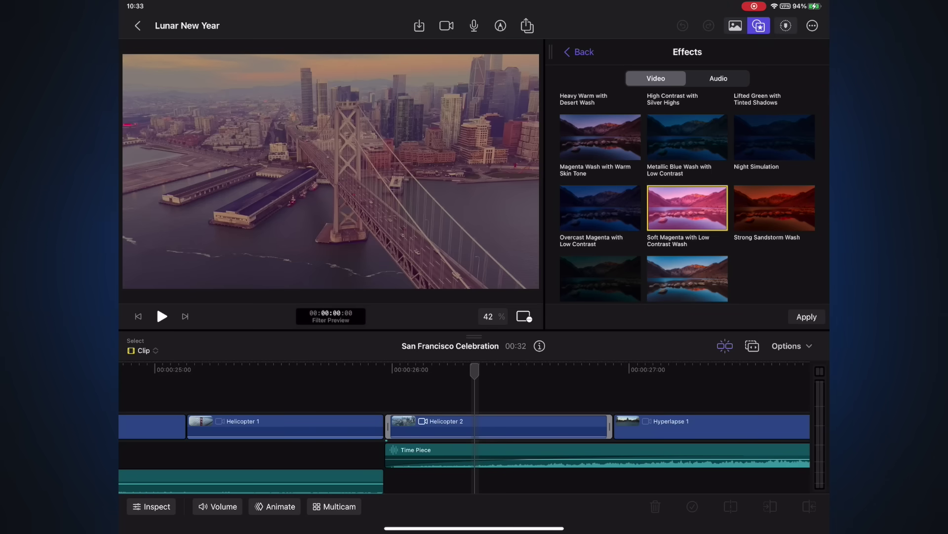
left_click(600, 208)
left_click(600, 137)
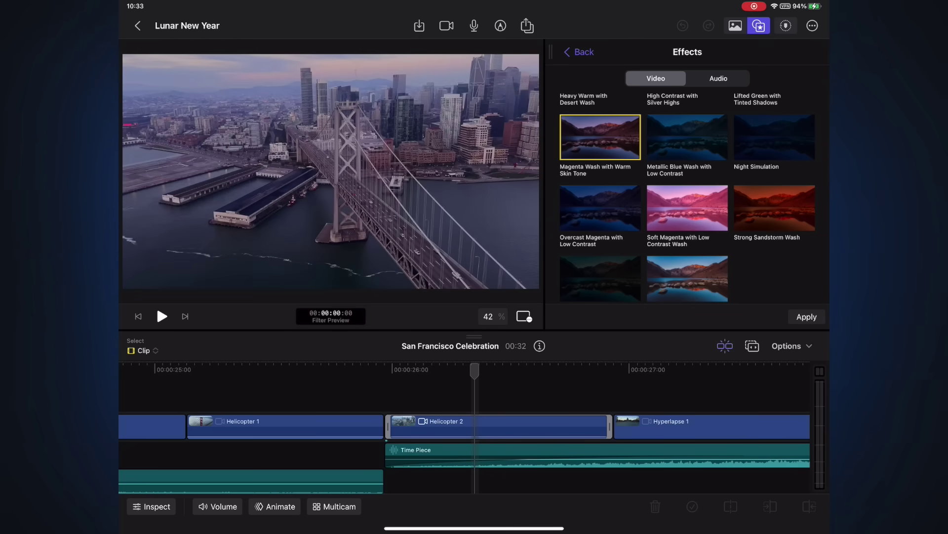
Step: On Helicopter 2, raise exposure to 63.24 and contrast to 30.88, boost saturation, lower highlights
left_click(151, 505)
left_click(667, 426)
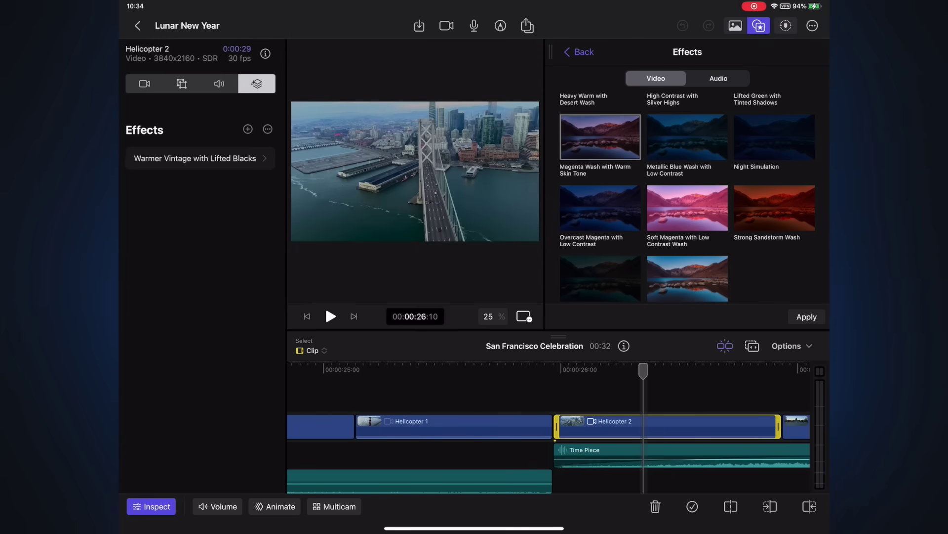
left_click(196, 158)
mouse_move(212, 216)
left_mouse_down()
mouse_move(197, 216)
mouse_move(211, 216)
left_mouse_up()
mouse_move(202, 271)
left_mouse_down()
mouse_move(210, 271)
mouse_move(190, 271)
left_mouse_up()
left_click_drag(202, 384, 174, 384)
mouse_move(201, 445)
left_mouse_down()
mouse_move(178, 445)
mouse_move(229, 445)
mouse_move(210, 446)
left_mouse_up()
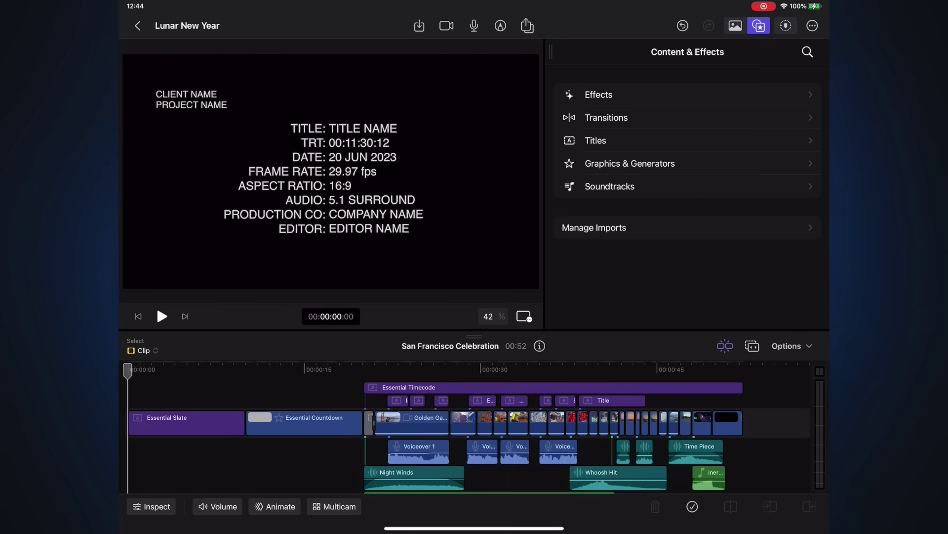
Step: Preview the Essential Slate and Essential Timecode titles, then scrub to 22 seconds in the bridge footage
left_click(596, 140)
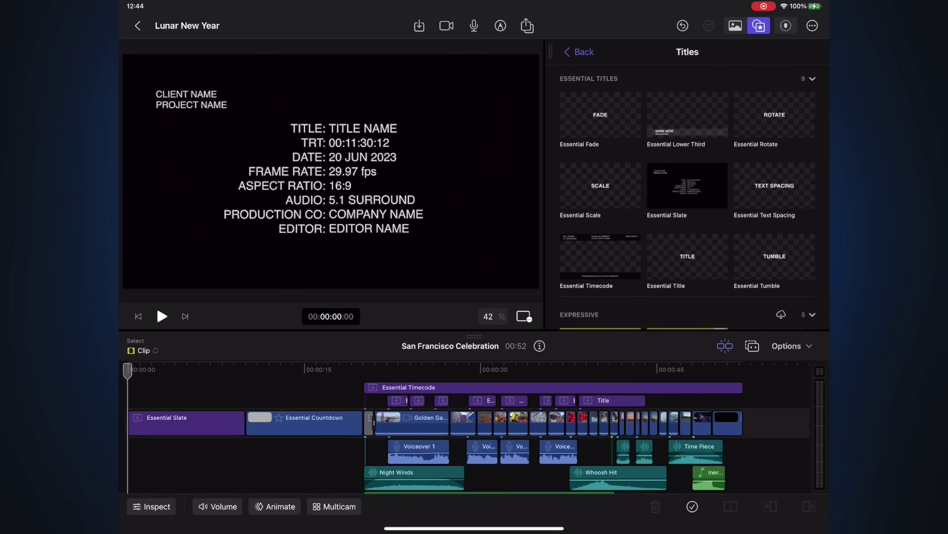
left_click(687, 185)
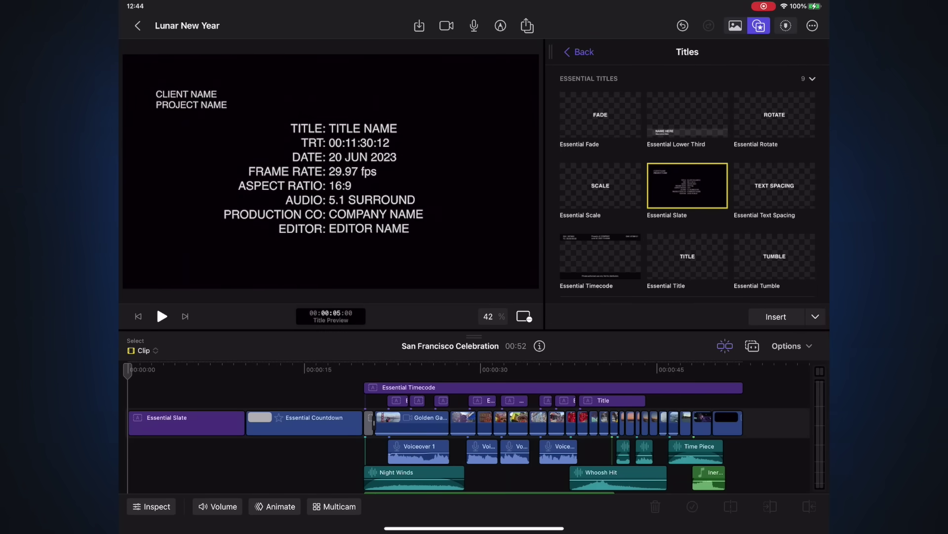
left_click(600, 256)
left_click_drag(128, 370, 386, 370)
Step: Preview the Essential Countdown generator and select its clip in the timeline for inspection
left_click(579, 52)
left_click(609, 164)
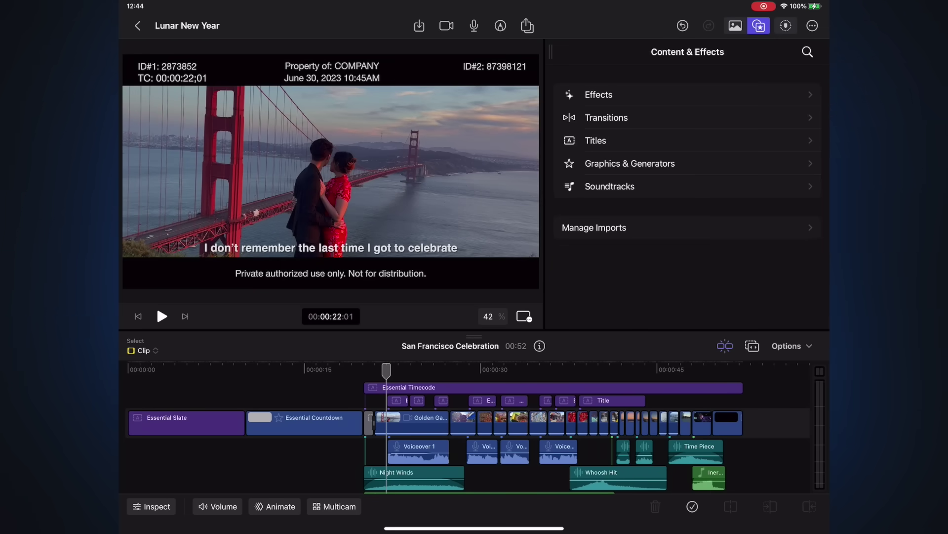
scroll(687, 197, "down", 5)
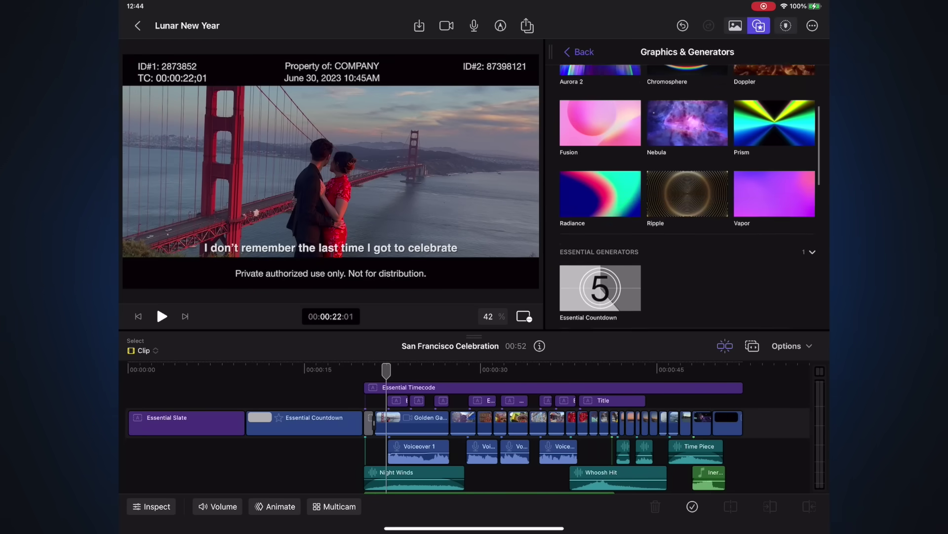
left_click(600, 153)
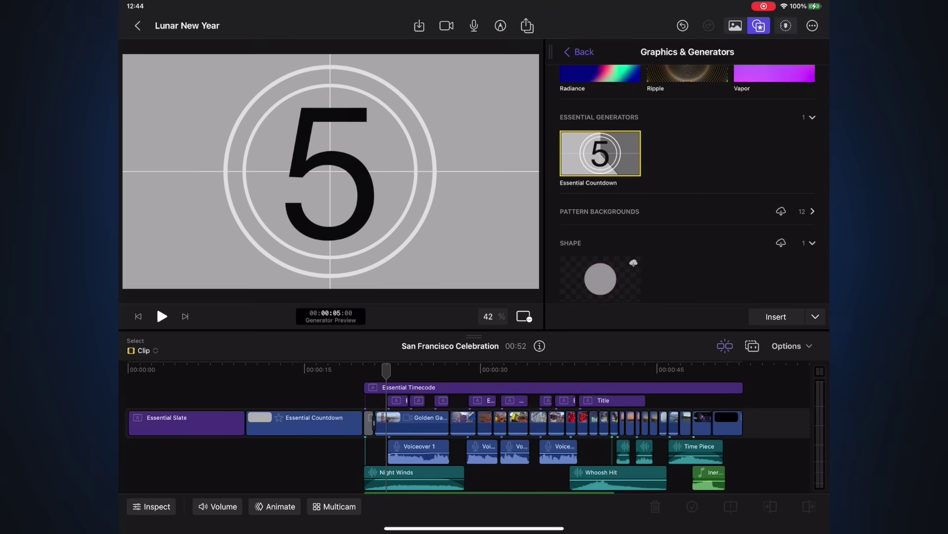
left_click(292, 370)
left_click(316, 424)
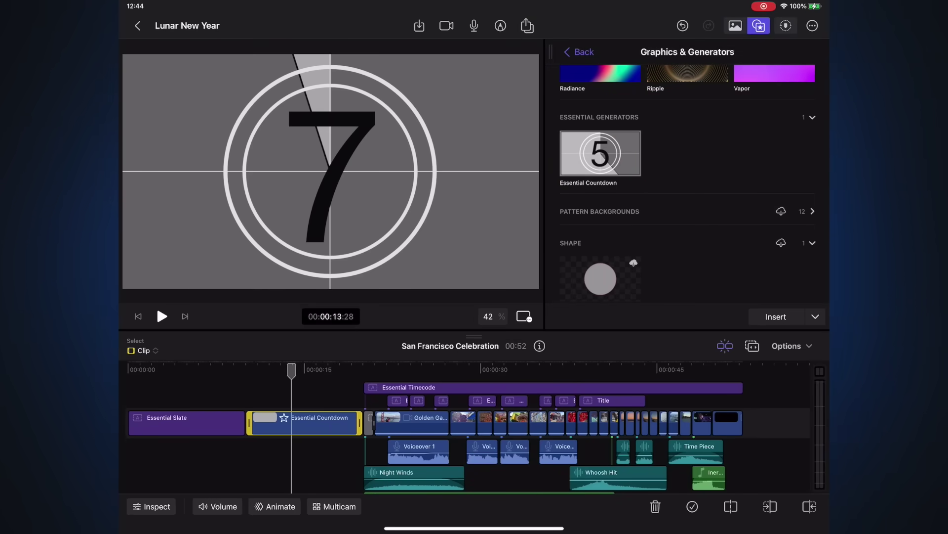
left_click(152, 505)
Step: Set the countdown background to teal and the sweep to bright blue, then play it from the start
left_click(251, 320)
left_click(291, 296)
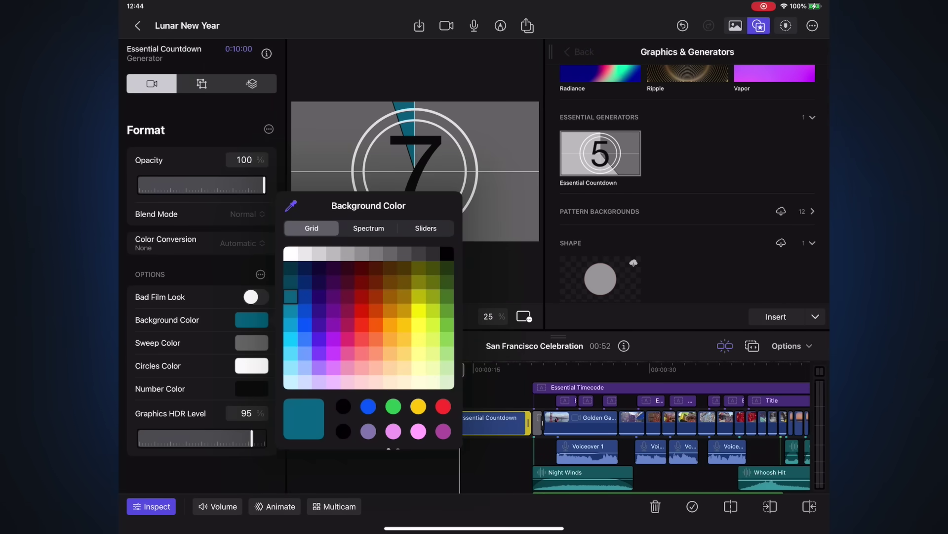
left_click(251, 342)
left_click(251, 343)
left_click(290, 347)
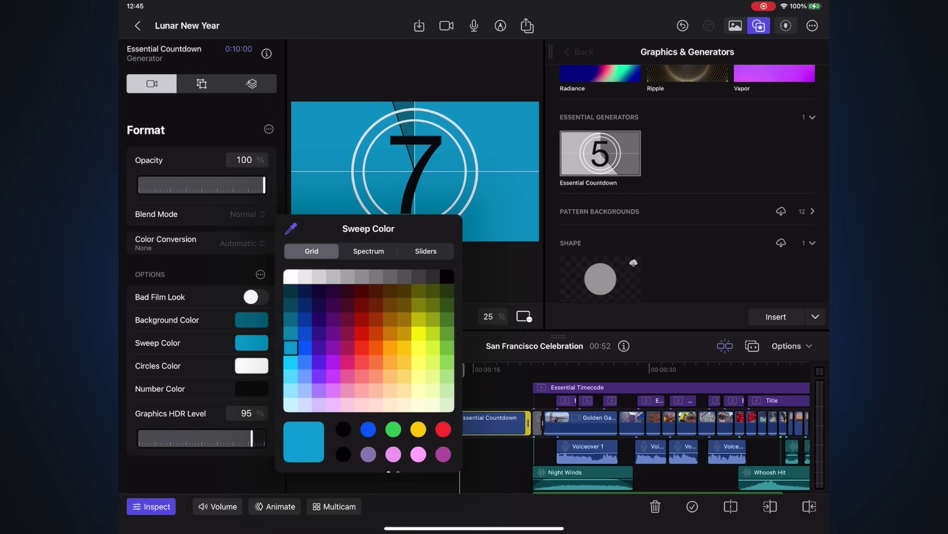
left_click(415, 287)
left_click(429, 369)
left_click(330, 316)
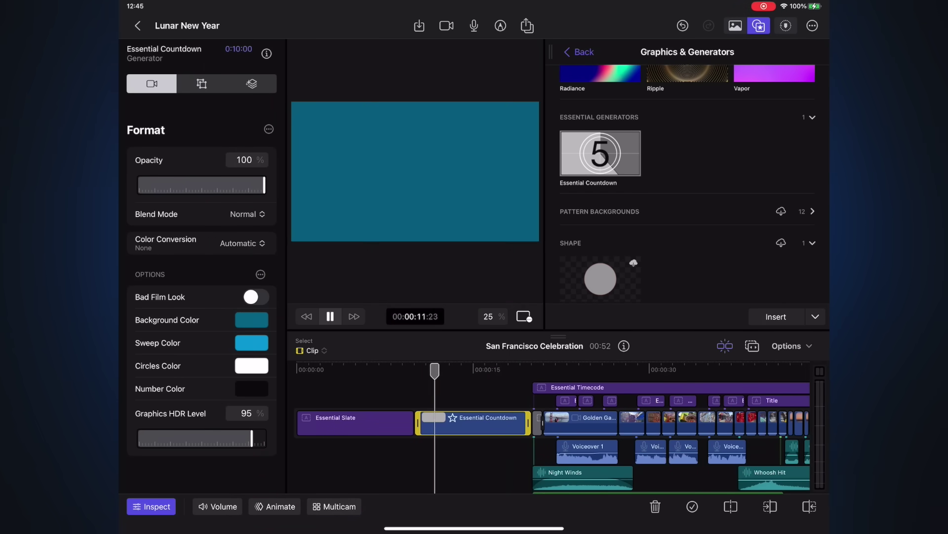